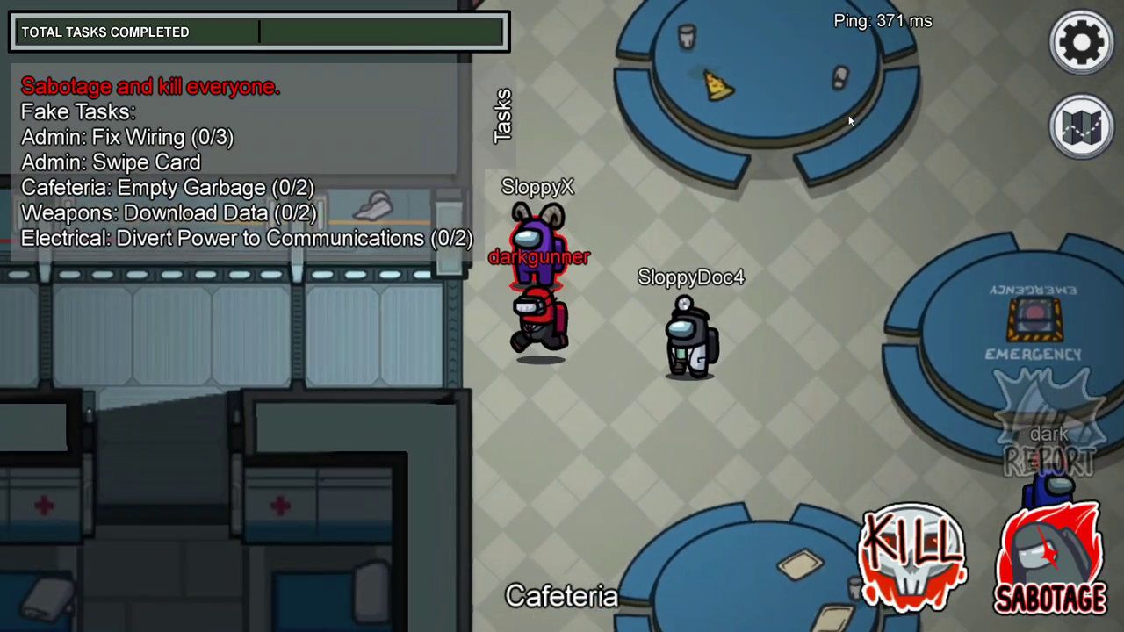
pyautogui.press('a')
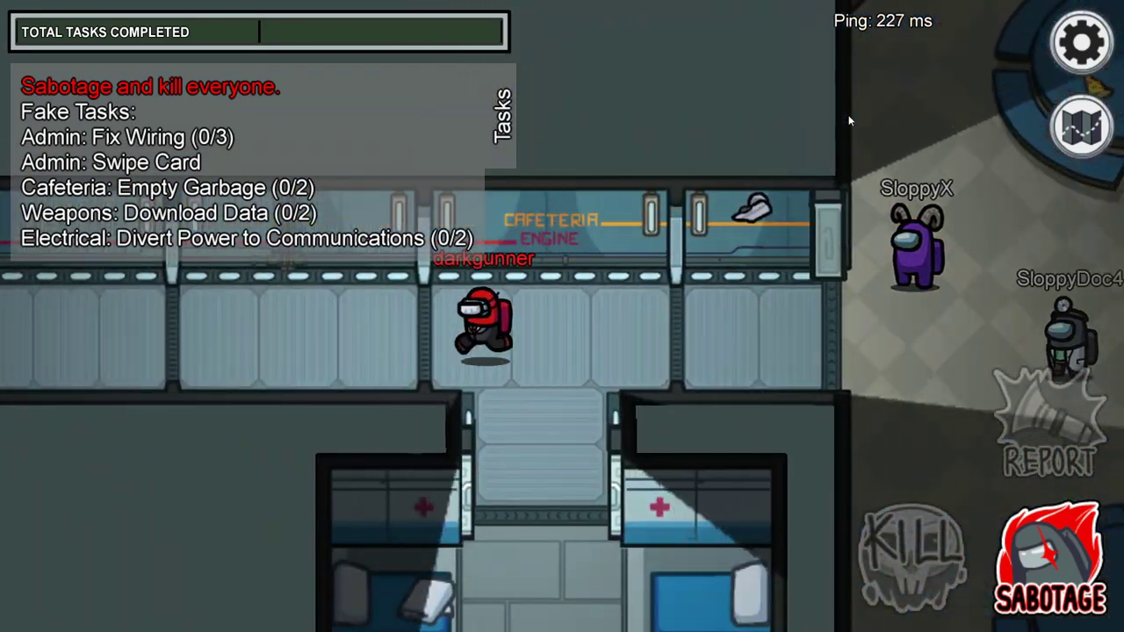
pyautogui.press('a')
pyautogui.press('d')
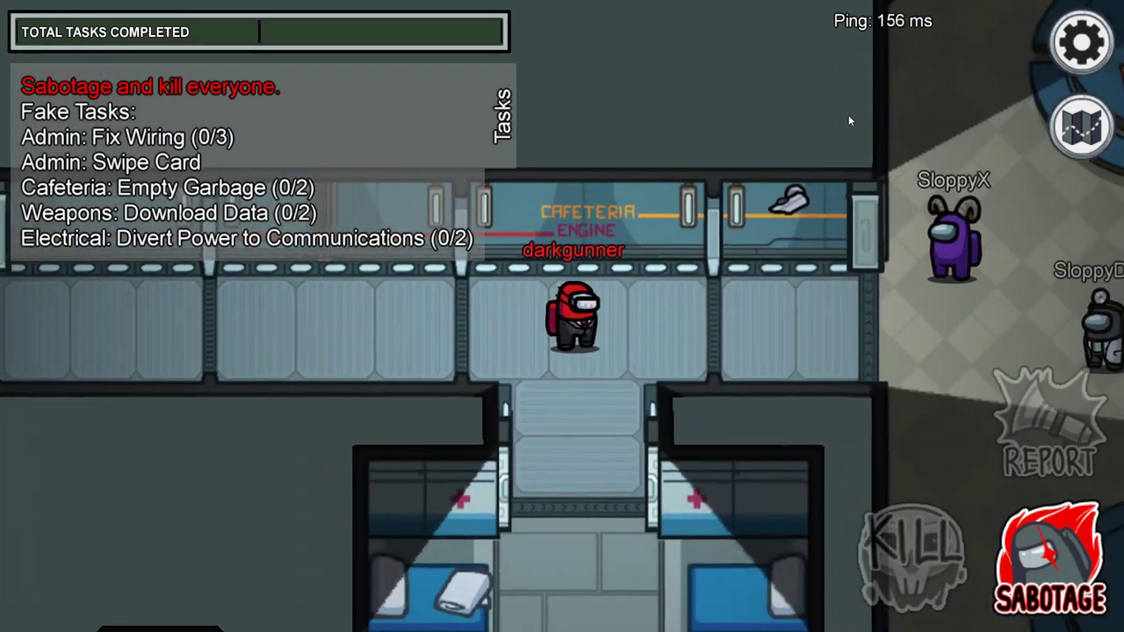
pyautogui.press('d')
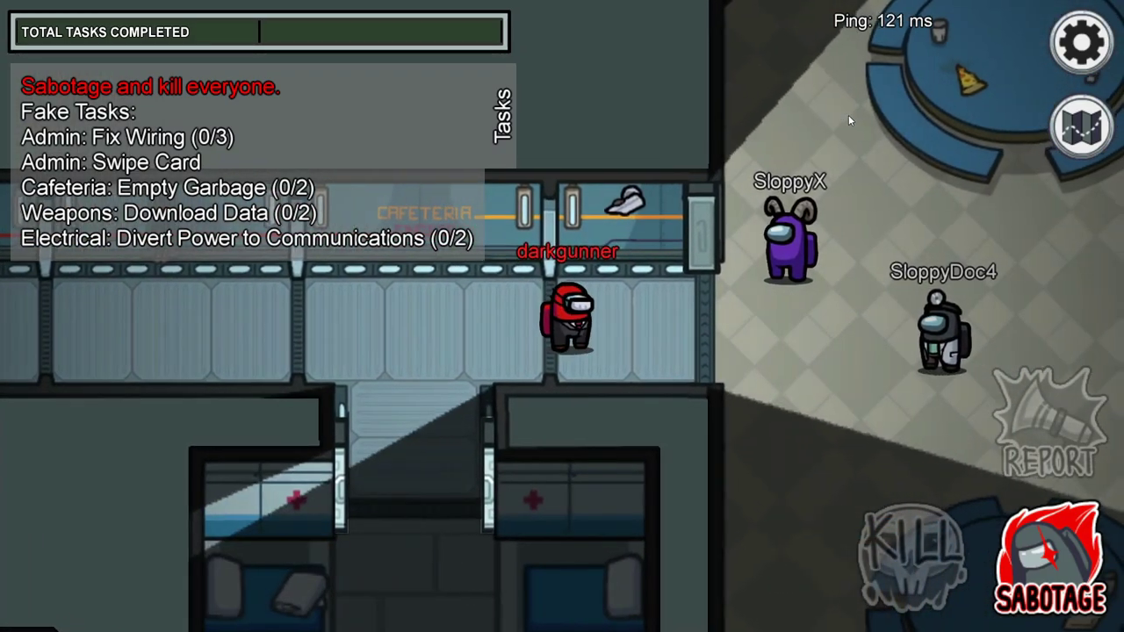
pyautogui.press('d')
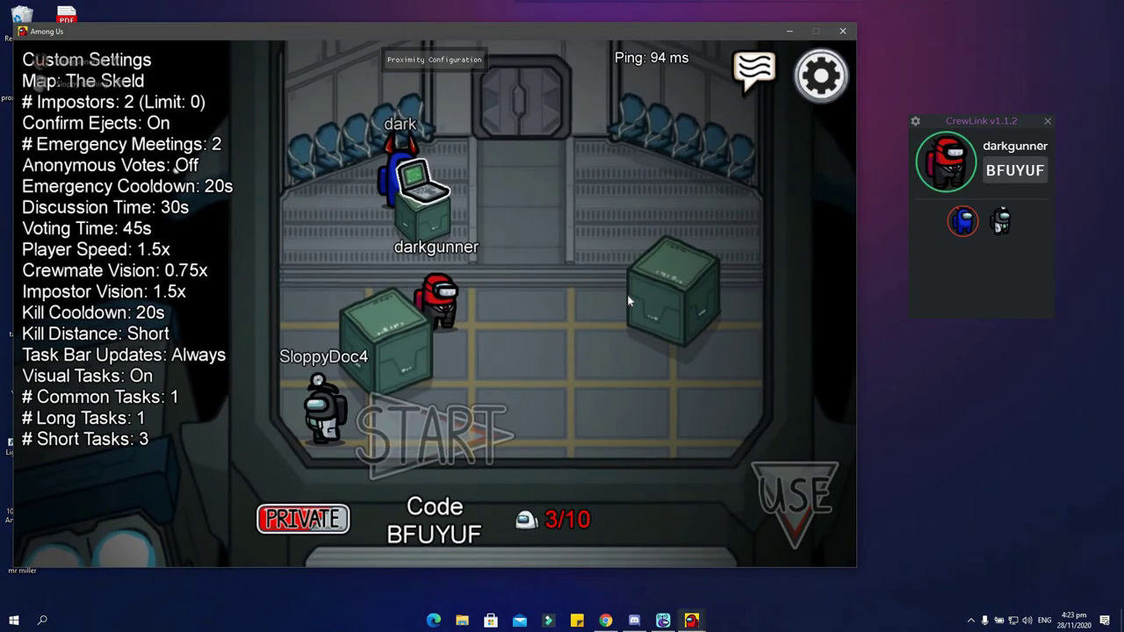
pyautogui.press('d')
pyautogui.press('w')
pyautogui.press('s')
pyautogui.press('a')
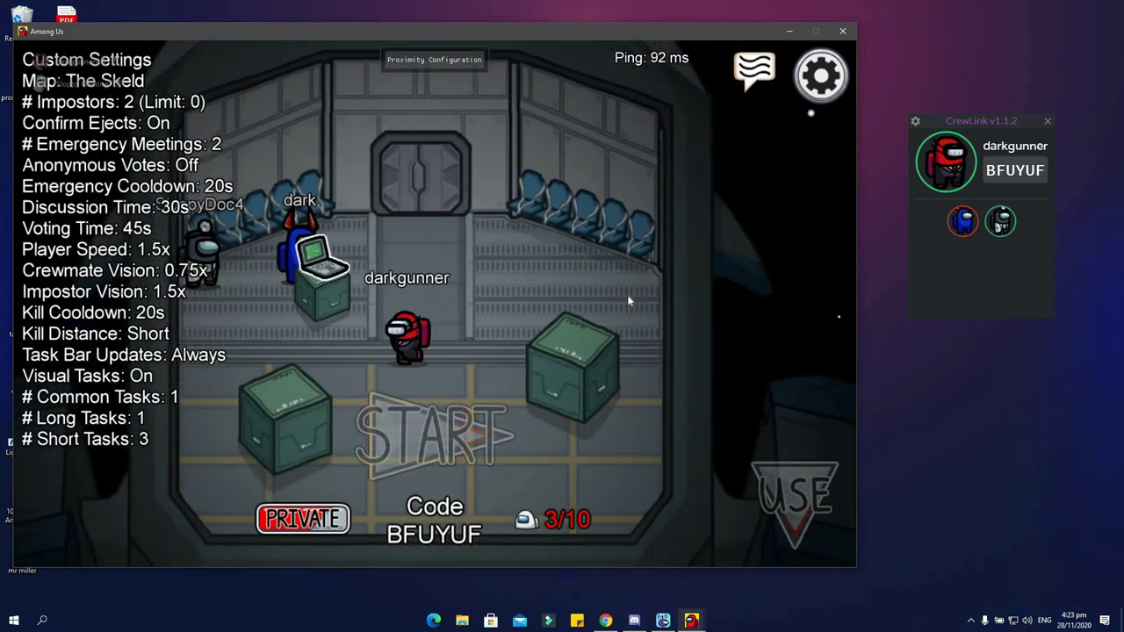
pyautogui.press('a')
pyautogui.press('s')
pyautogui.press('d')
pyautogui.press('a')
pyautogui.press('s')
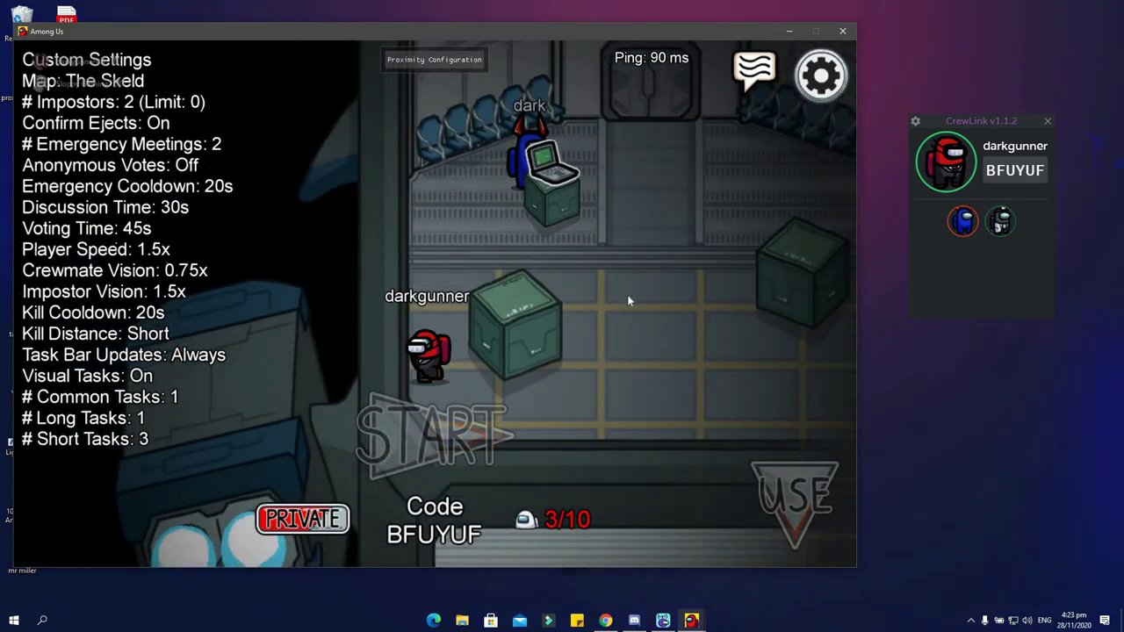
pyautogui.press('d')
pyautogui.press('s')
pyautogui.press('w')
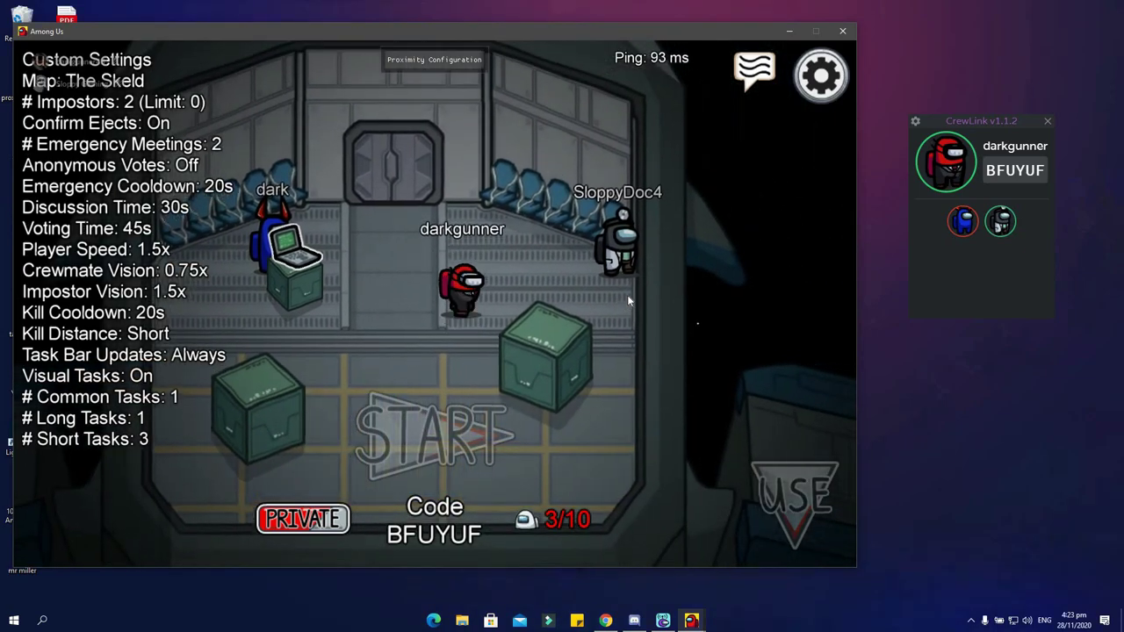
pyautogui.press('a')
pyautogui.press('s')
pyautogui.press('d')
pyautogui.press('a')
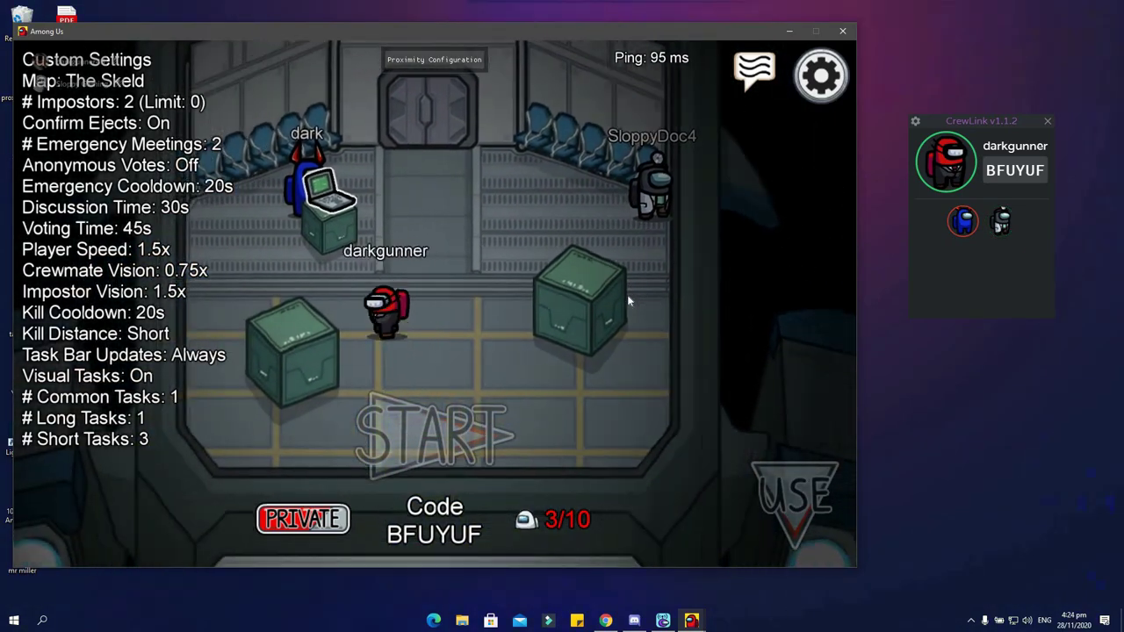
pyautogui.press('a')
pyautogui.press('s')
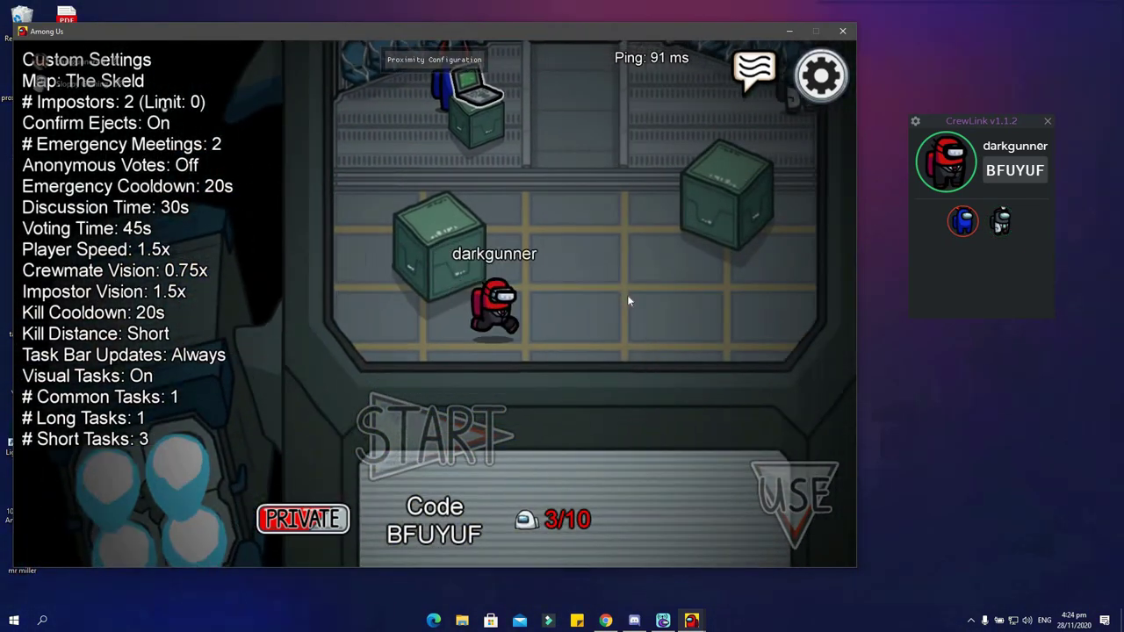
pyautogui.press('w')
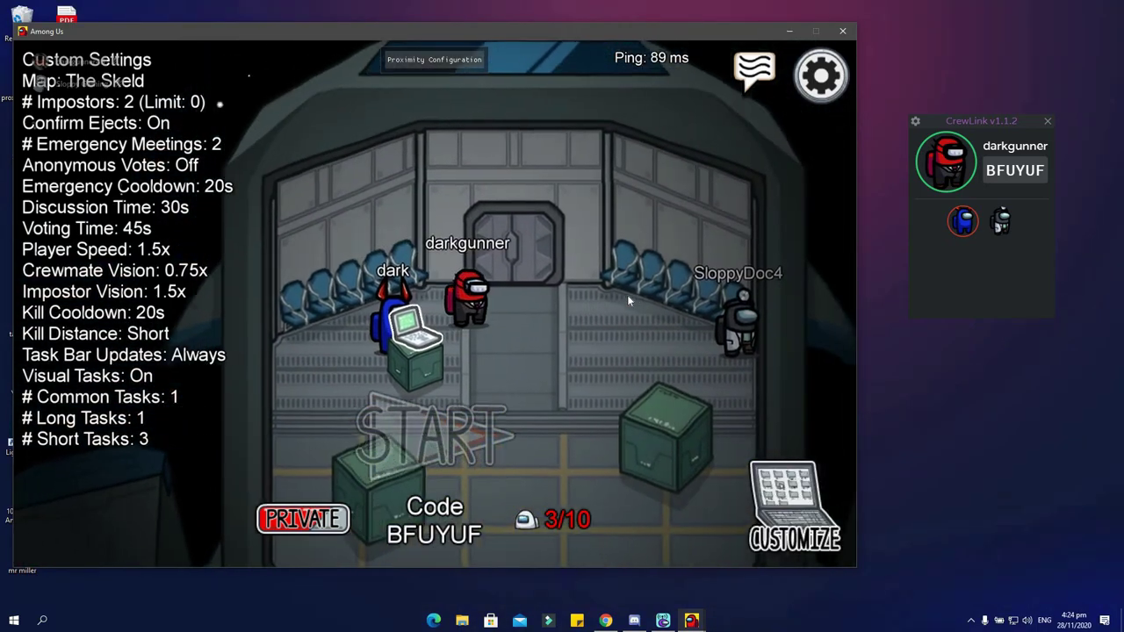
pyautogui.press('s')
pyautogui.press('a')
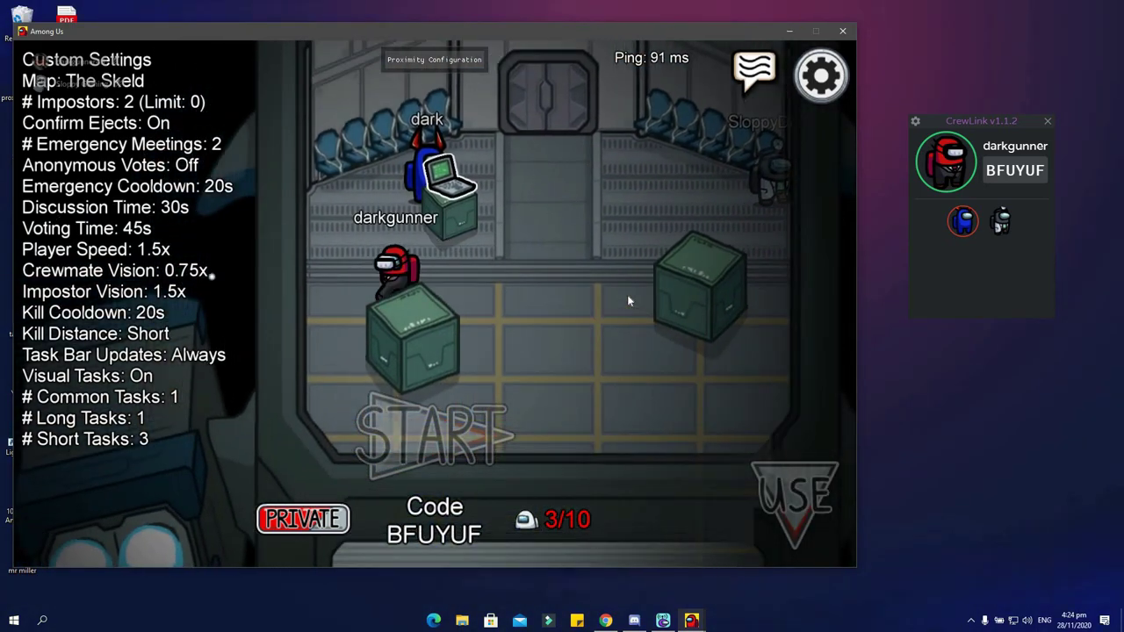
pyautogui.press('a')
pyautogui.press('s')
pyautogui.press('d')
pyautogui.press('w')
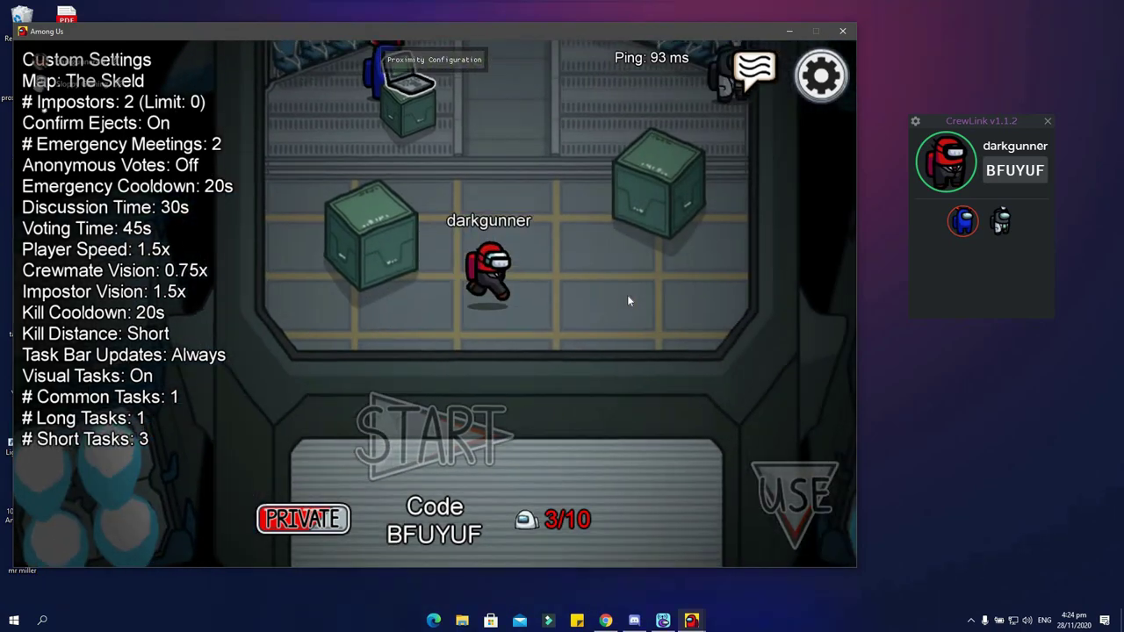
pyautogui.press('w')
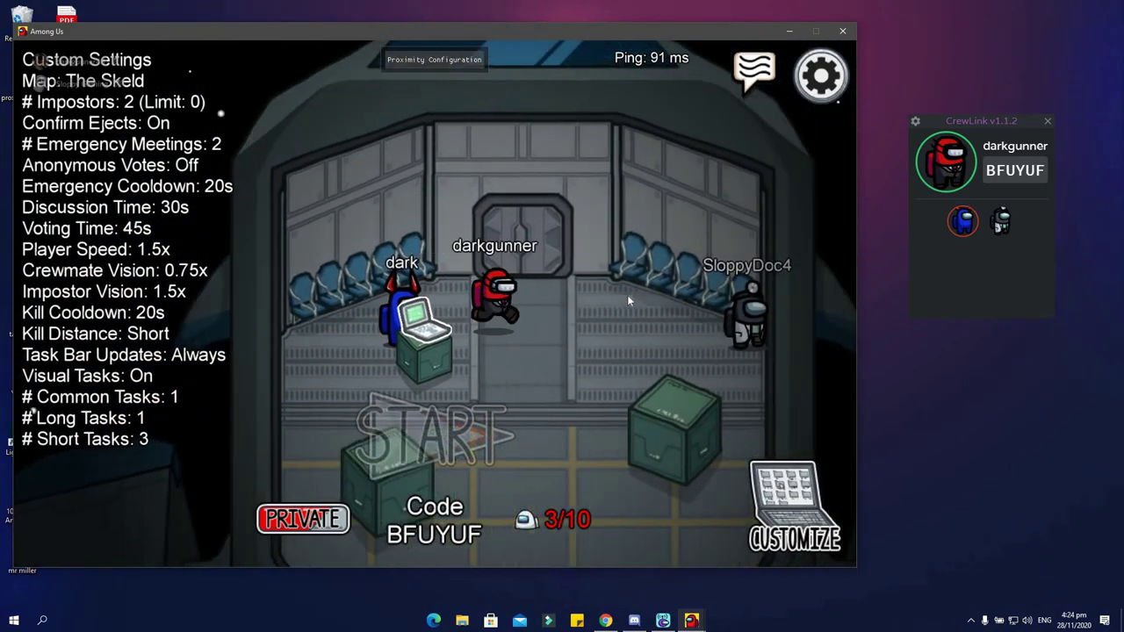
pyautogui.press('s')
pyautogui.press('a')
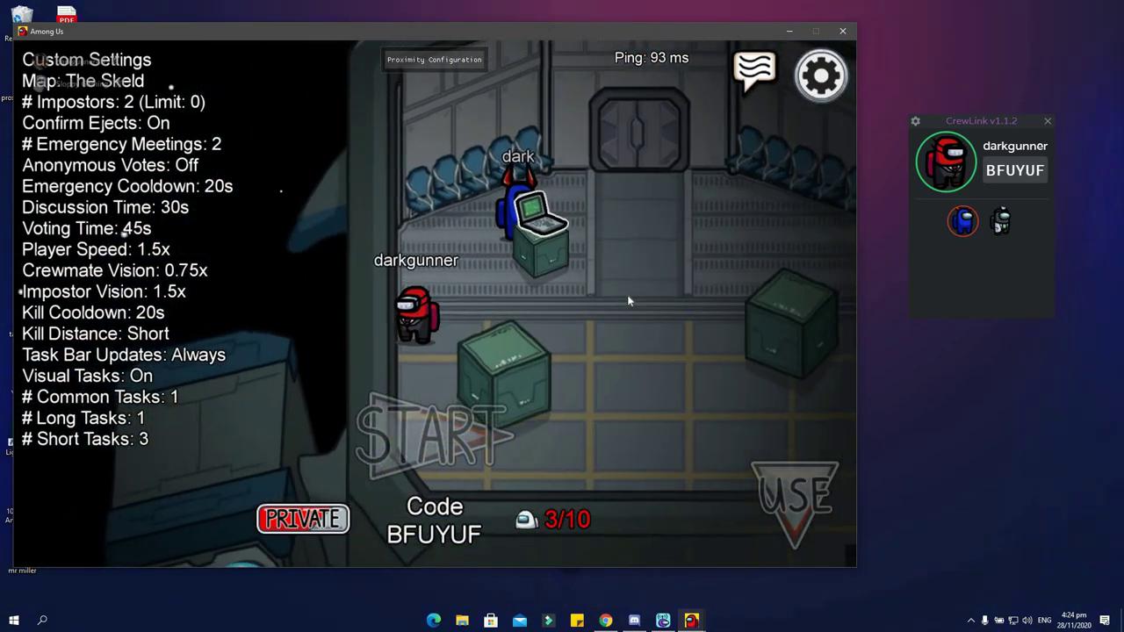
pyautogui.press('s')
pyautogui.press('d')
pyautogui.press('w')
pyautogui.press('a')
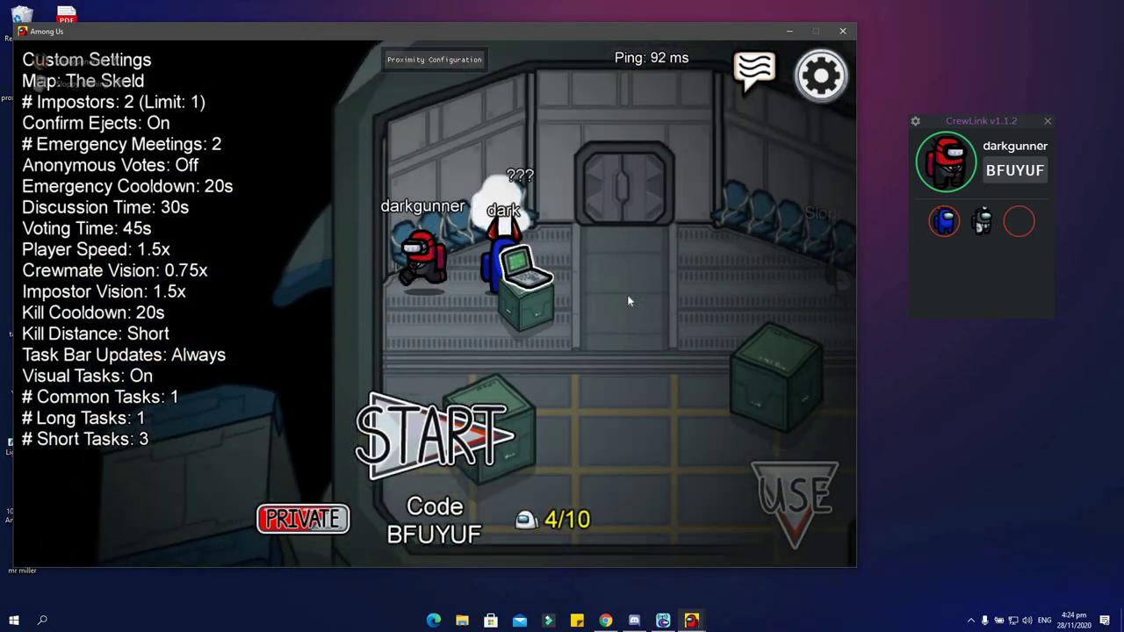
pyautogui.press('d')
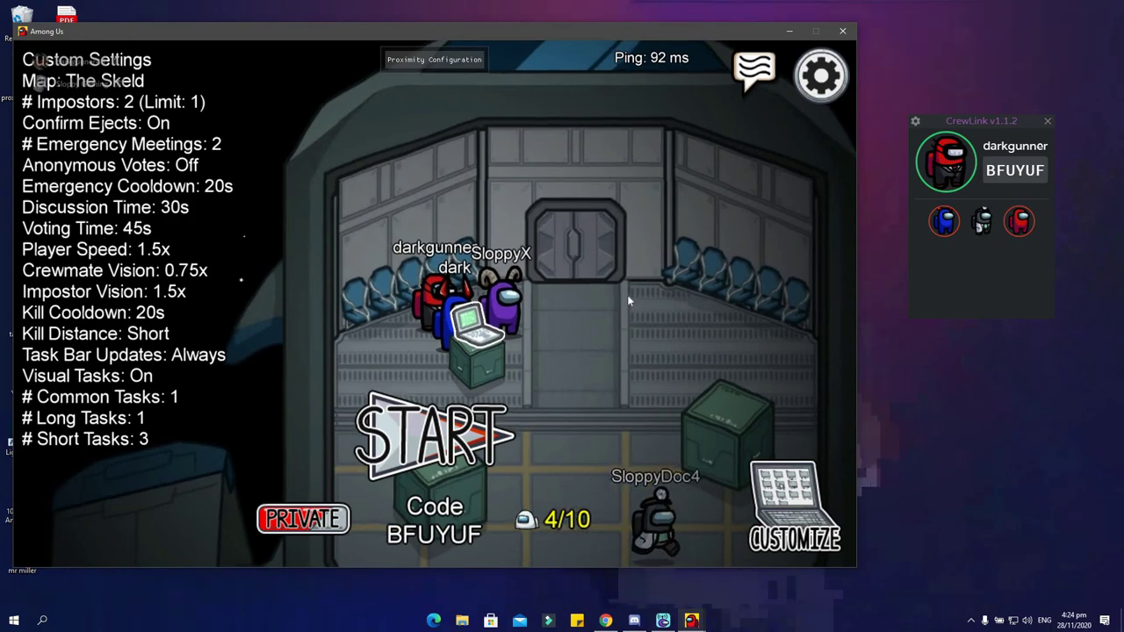
pyautogui.press('d')
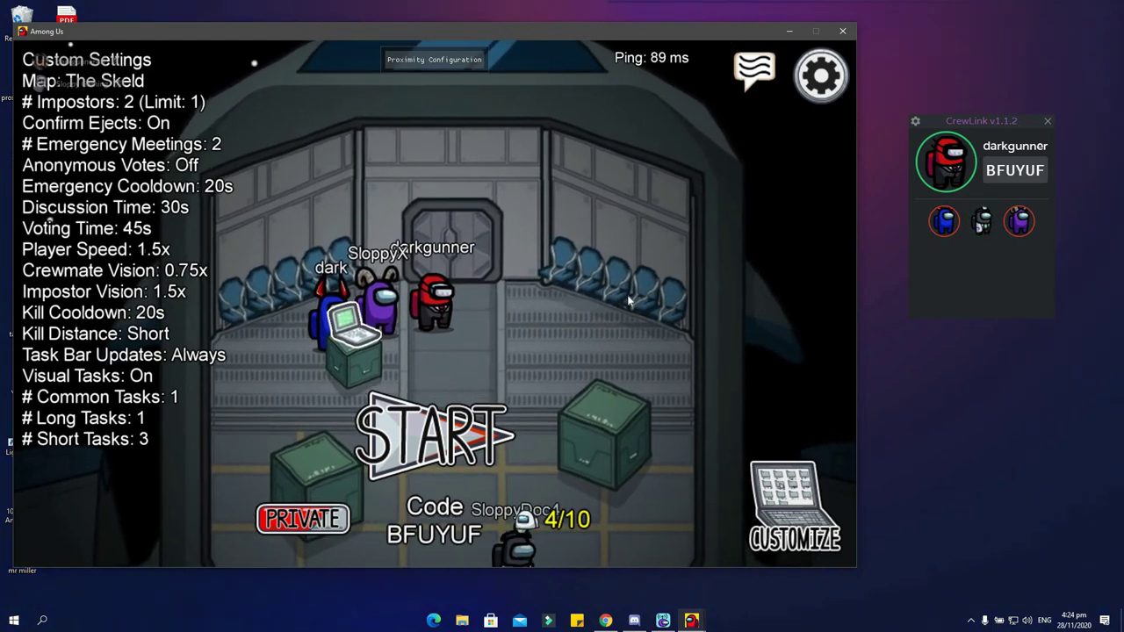
pyautogui.press('a')
pyautogui.press('s')
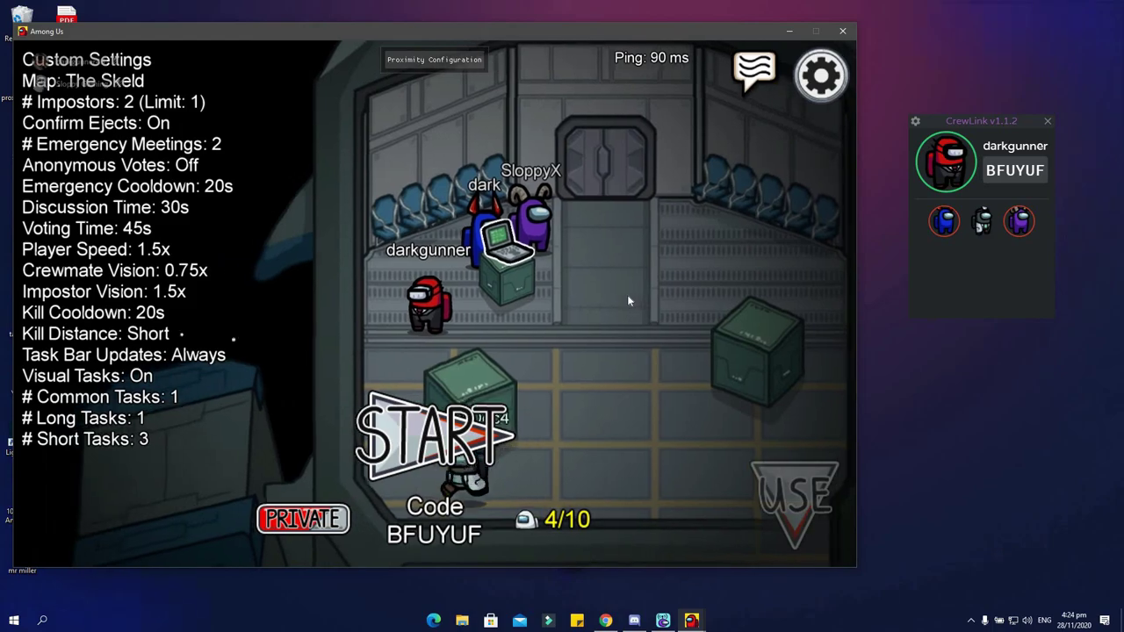
pyautogui.press('d')
pyautogui.press('w')
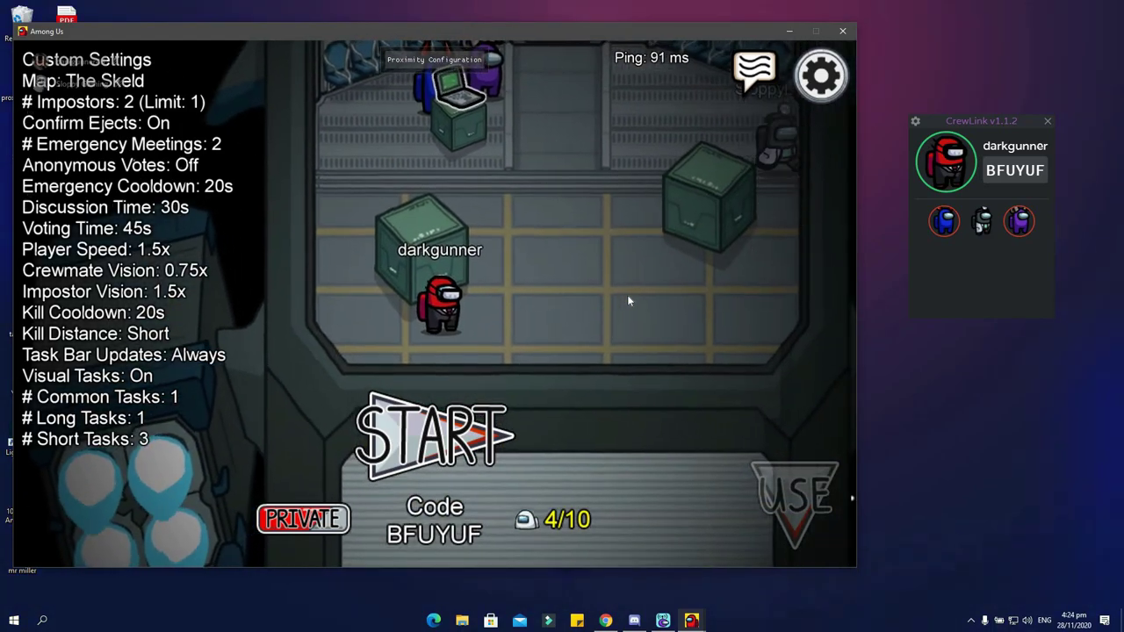
pyautogui.press('a')
pyautogui.press('w')
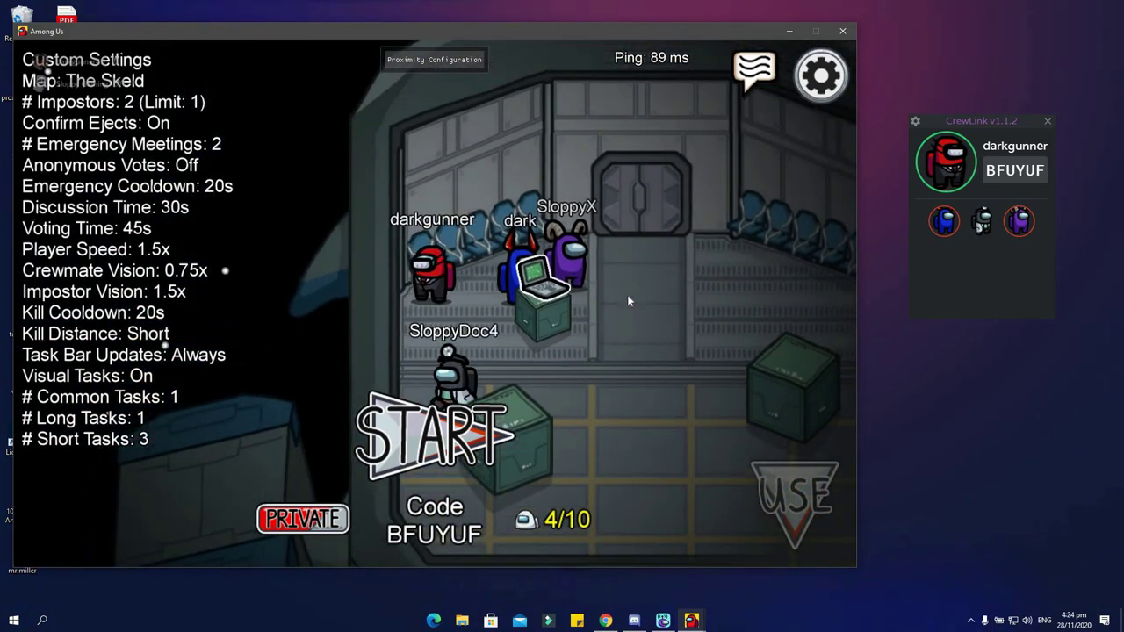
pyautogui.press('d')
pyautogui.press('s')
pyautogui.press('a')
pyautogui.press('s')
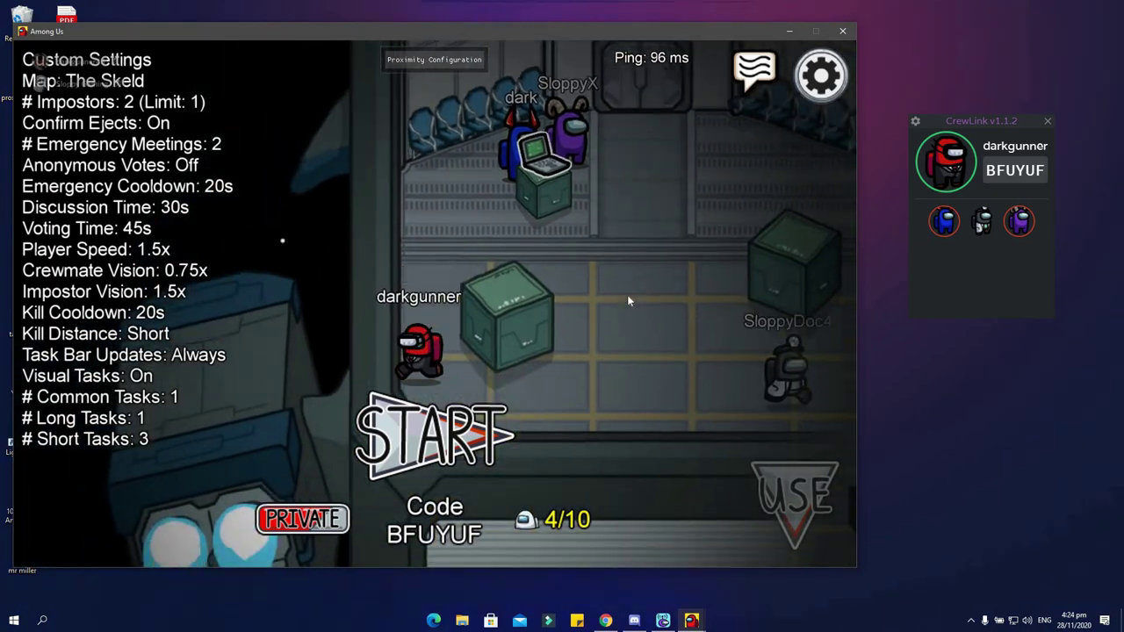
pyautogui.press('d')
pyautogui.press('w')
pyautogui.press('w')
pyautogui.press('a')
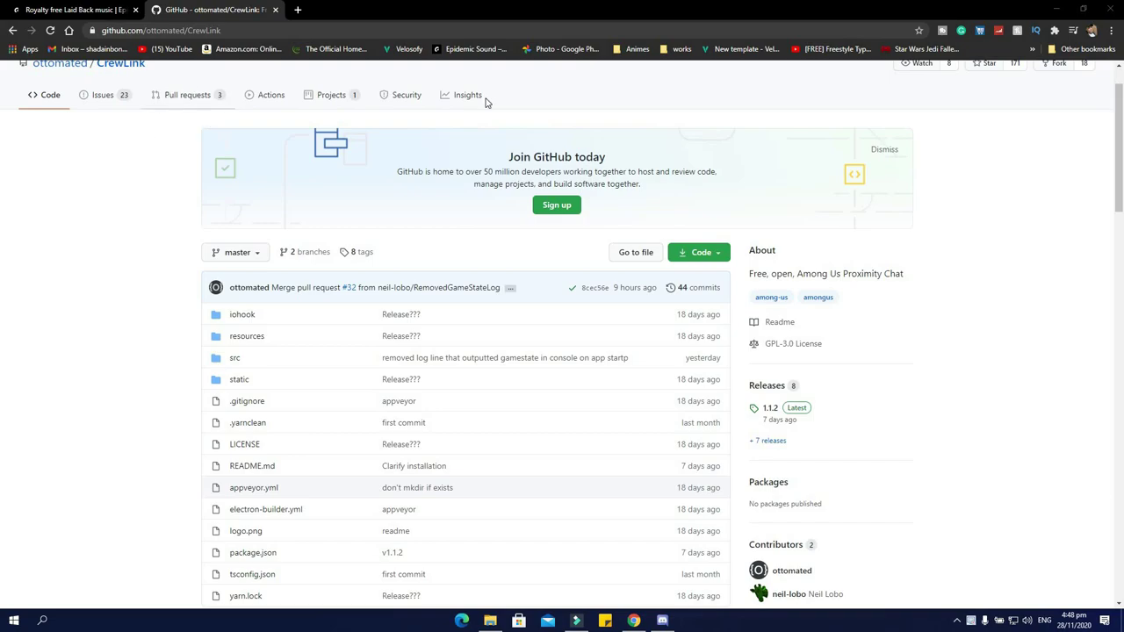
# Review the CrewLink repository page on GitHub and open the installation instructions from its README
pyautogui.scroll(-5, 445, 150)
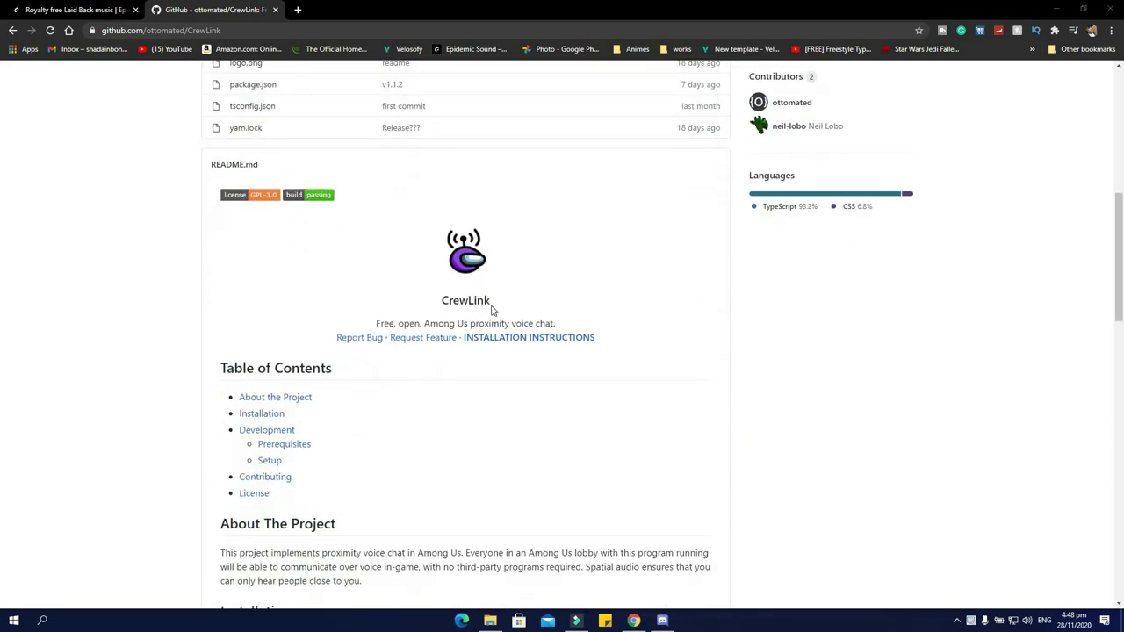
pyautogui.scroll(6, 547, 181)
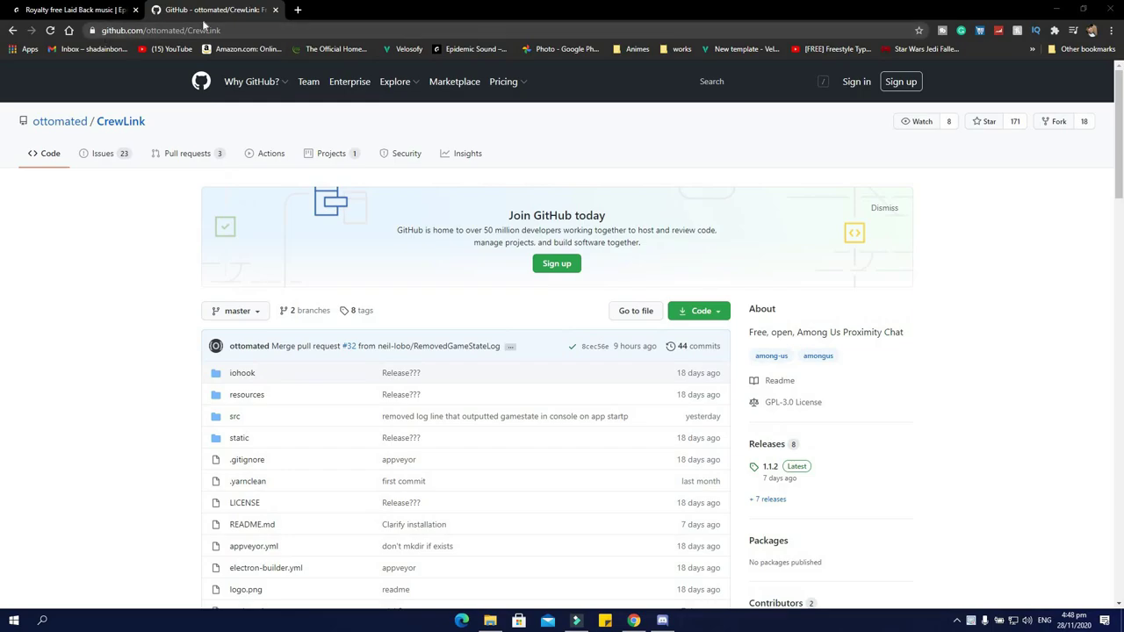
pyautogui.scroll(-6, 264, 149)
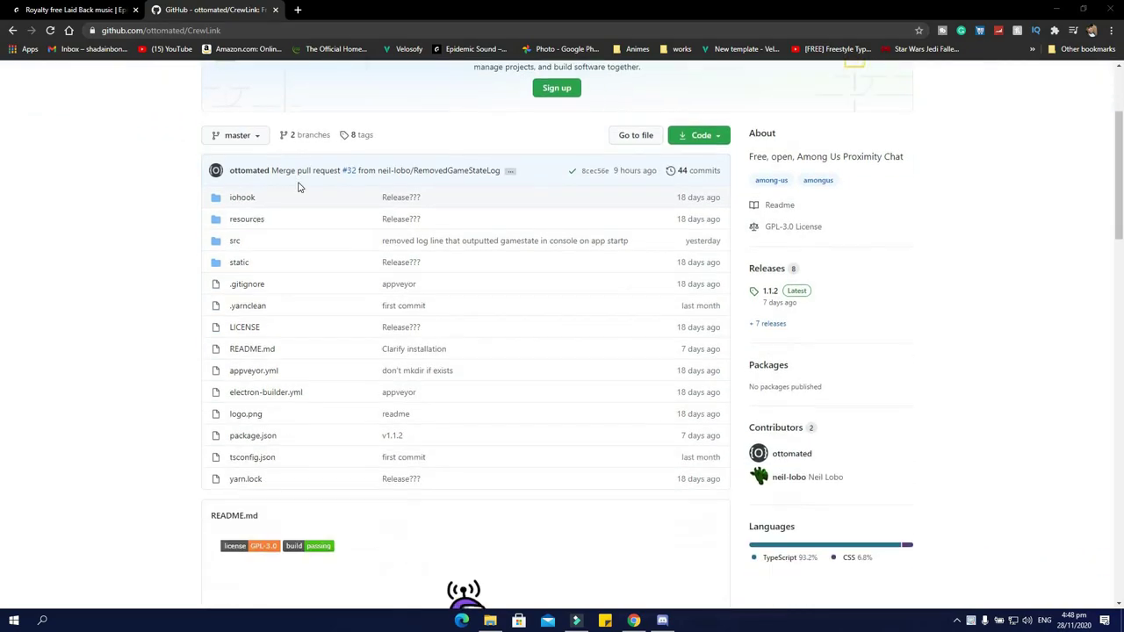
pyautogui.scroll(-1, 379, 204)
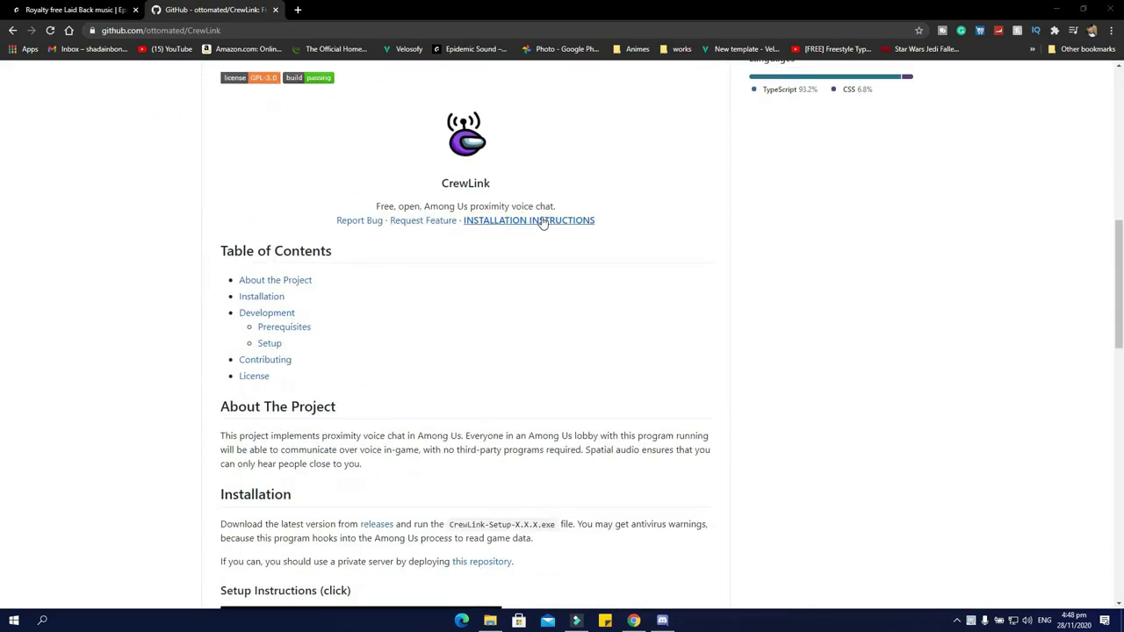
pyautogui.click(586, 220)
pyautogui.scroll(-2, 389, 289)
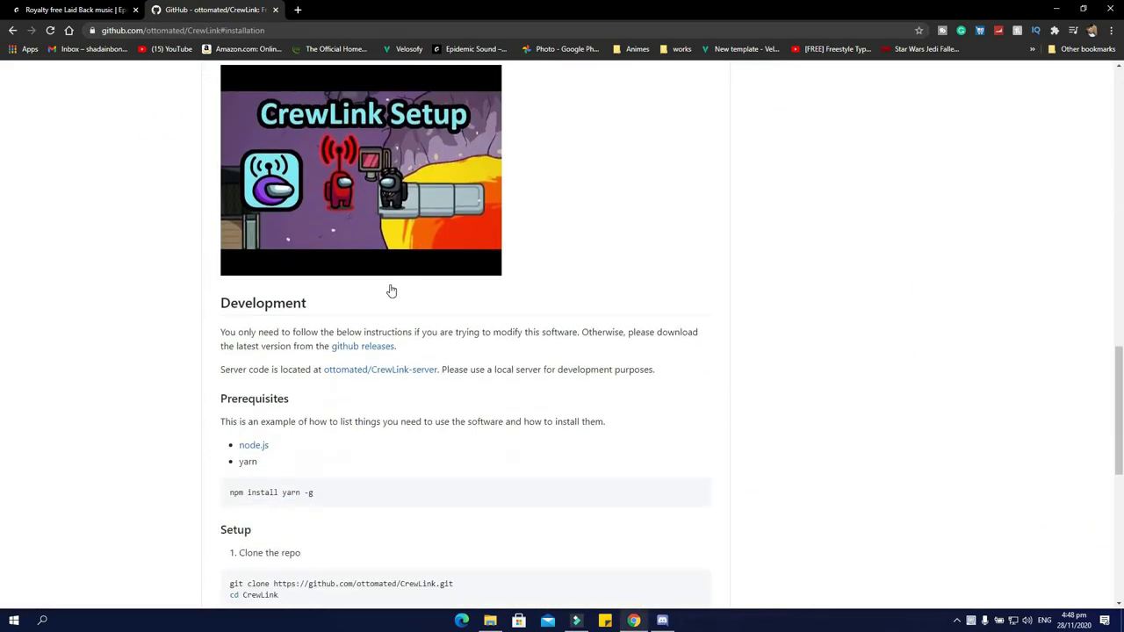
# Open the CrewLink GitHub releases page and start downloading CrewLink-Setup-1.1.2.exe from the 1.1.2 release assets
pyautogui.scroll(1, 380, 273)
pyautogui.scroll(6, 379, 272)
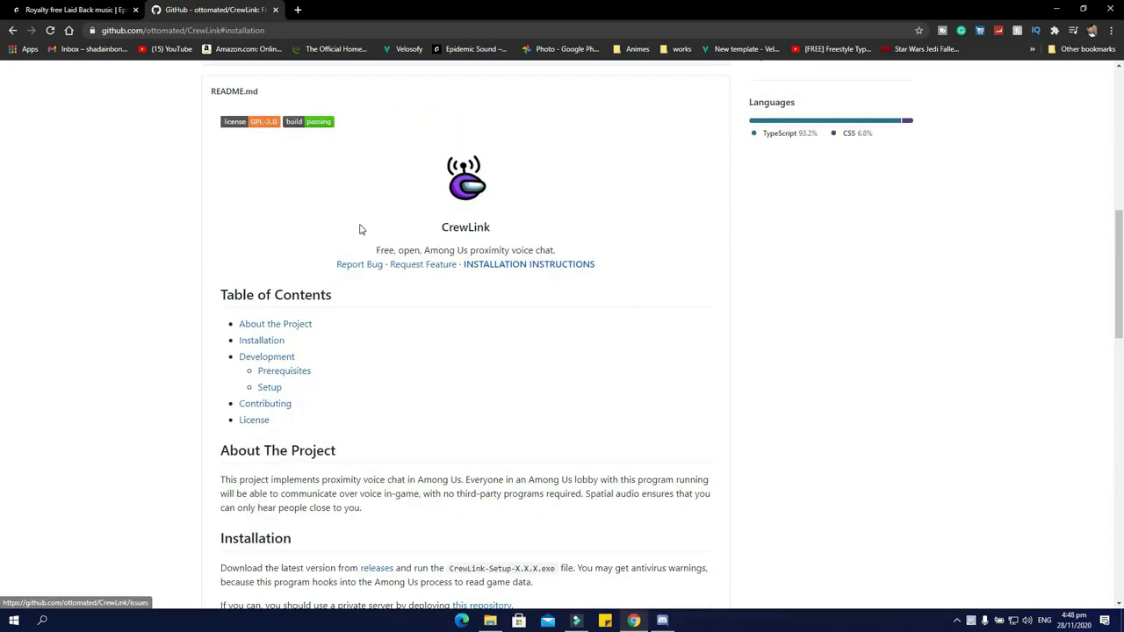
pyautogui.scroll(-8, 359, 230)
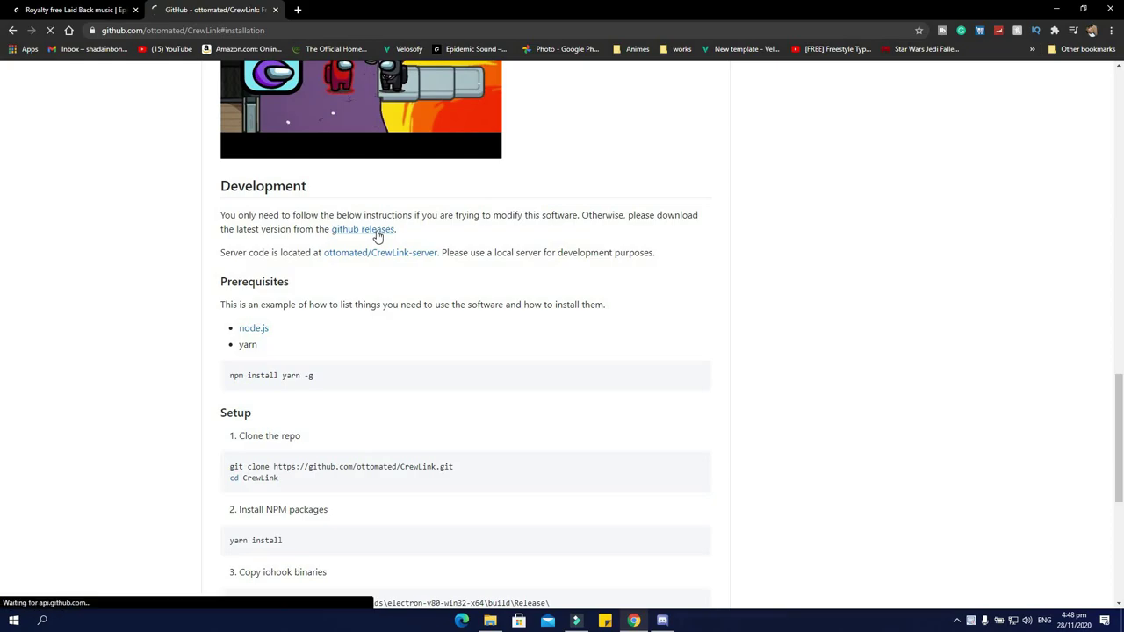
pyautogui.scroll(-3, 477, 313)
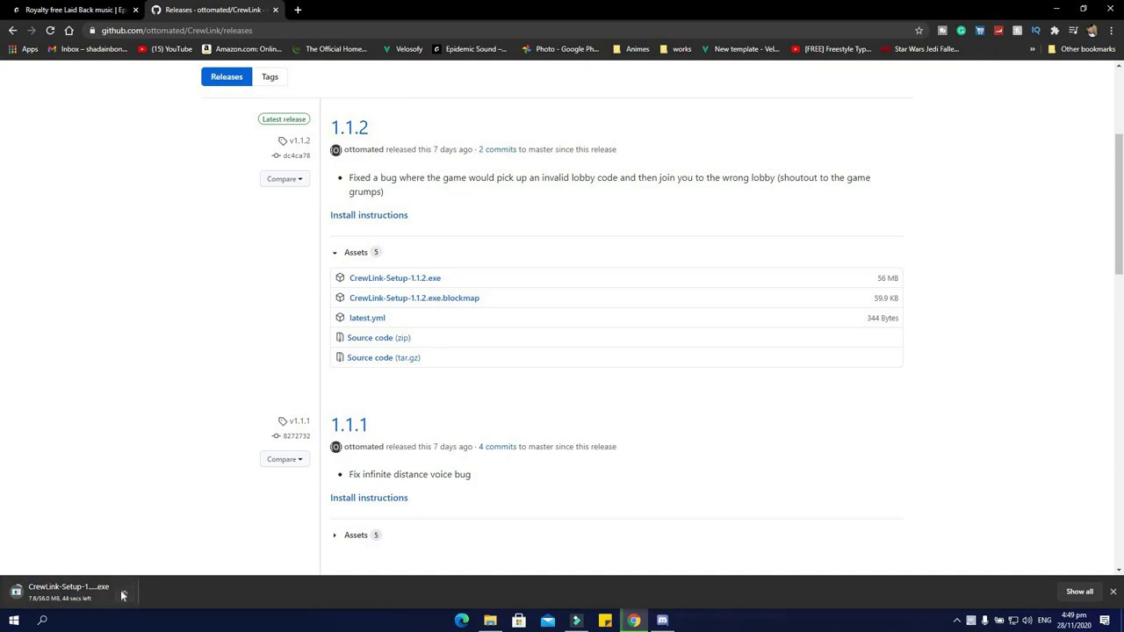
# Cancel the running download of the CrewLink installer
pyautogui.click(123, 593)
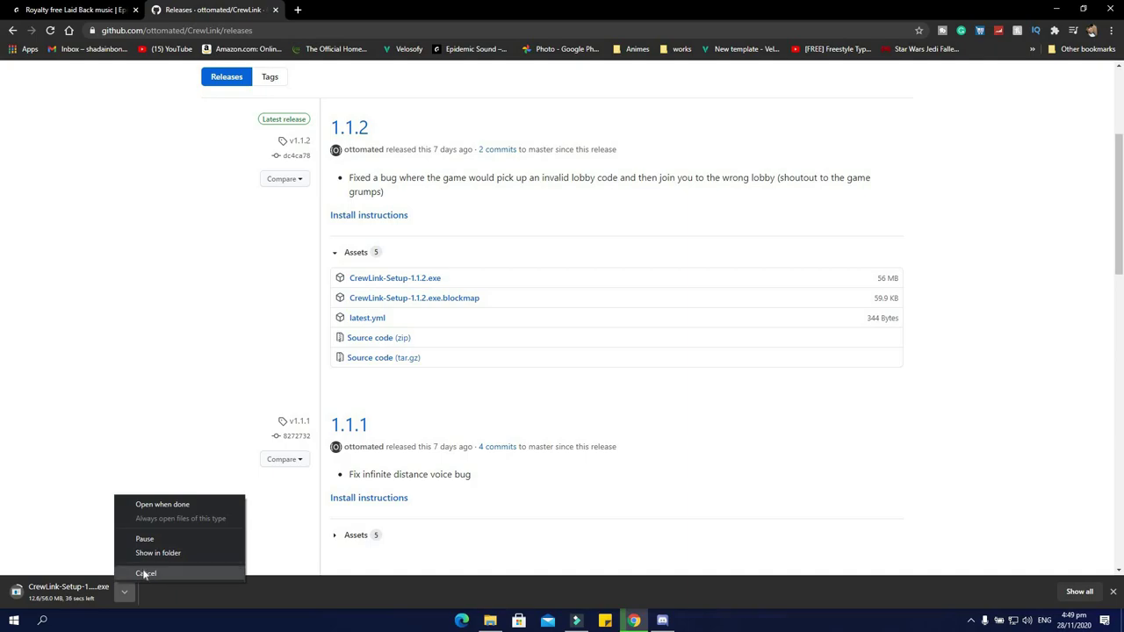
pyautogui.click(145, 573)
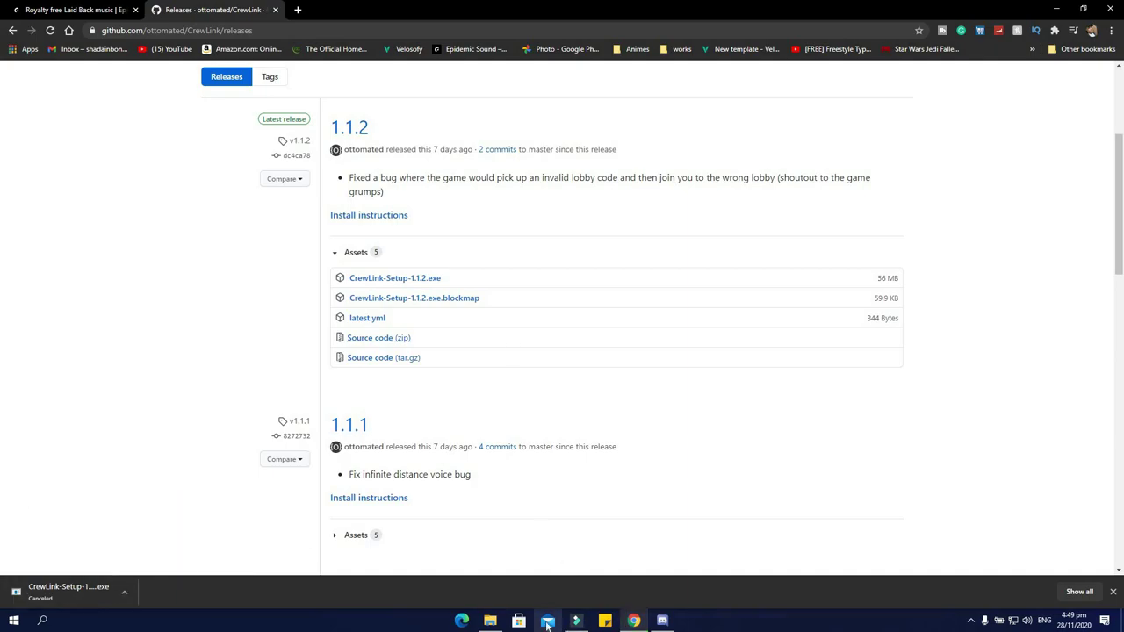
# Run the CrewLink-Setup-1.1.2 installer from the Downloads folder in File Explorer, and clear the folder and browser windows off the desktop
pyautogui.click(489, 620)
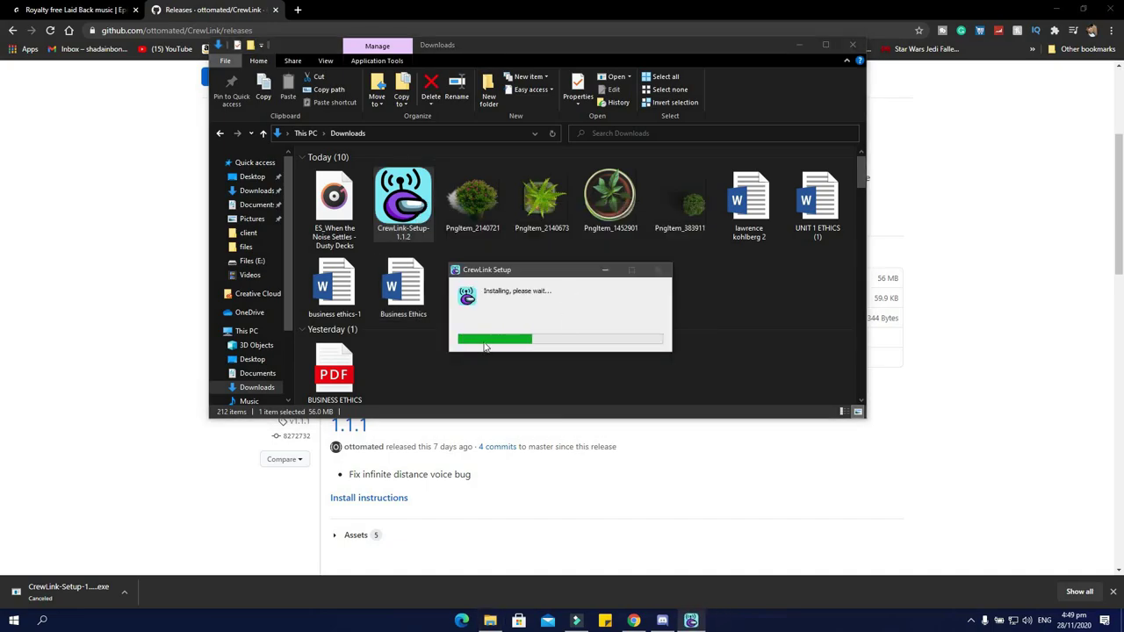
pyautogui.click(848, 46)
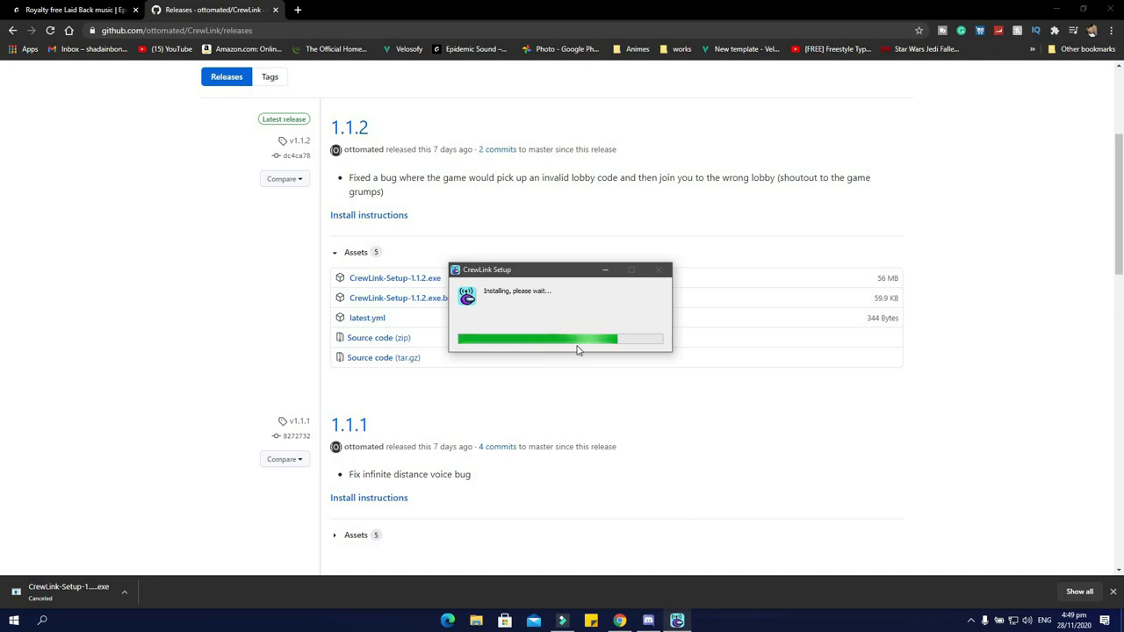
pyautogui.click(1054, 9)
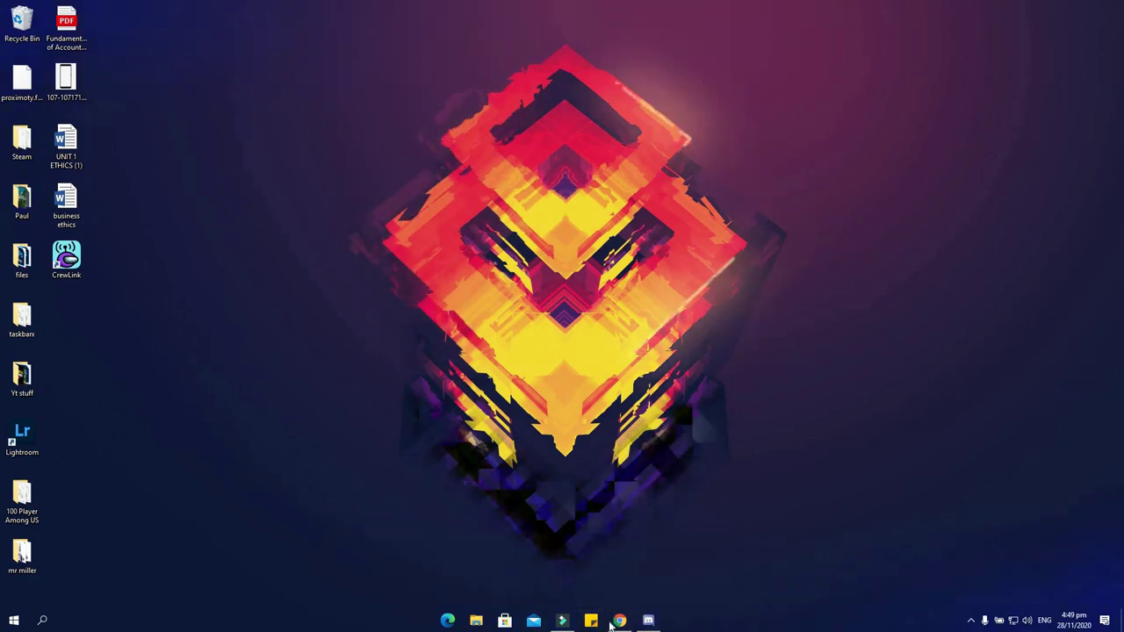
# Launch CrewLink from the desktop, open Among Us through it, and place the CrewLink window beside the game area
pyautogui.doubleClick(69, 263)
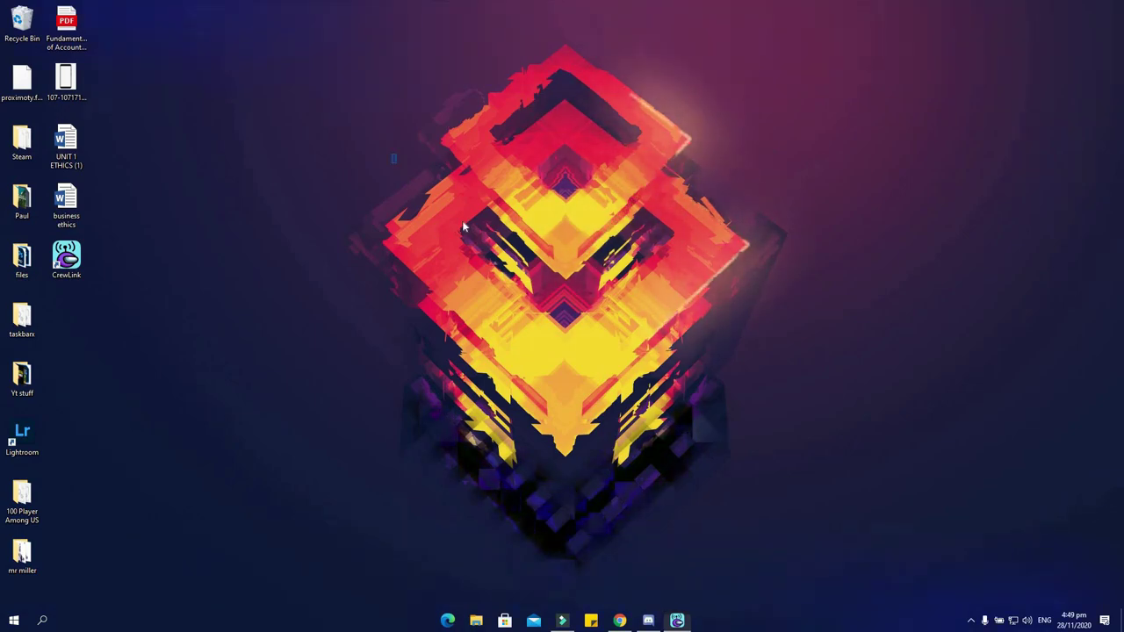
pyautogui.click(680, 621)
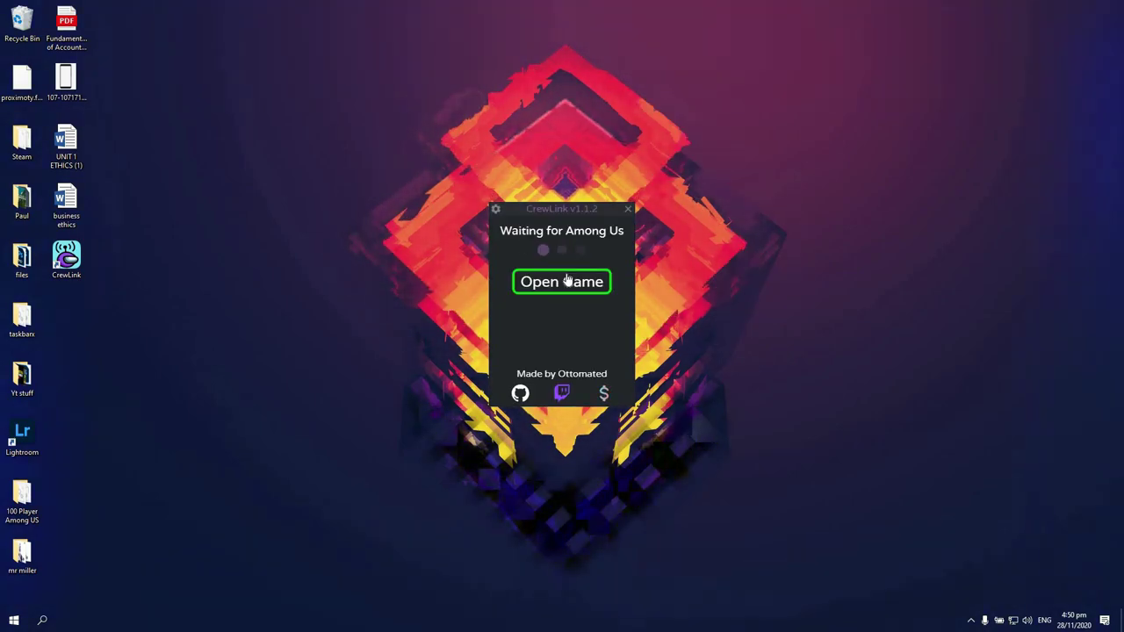
pyautogui.click(567, 279)
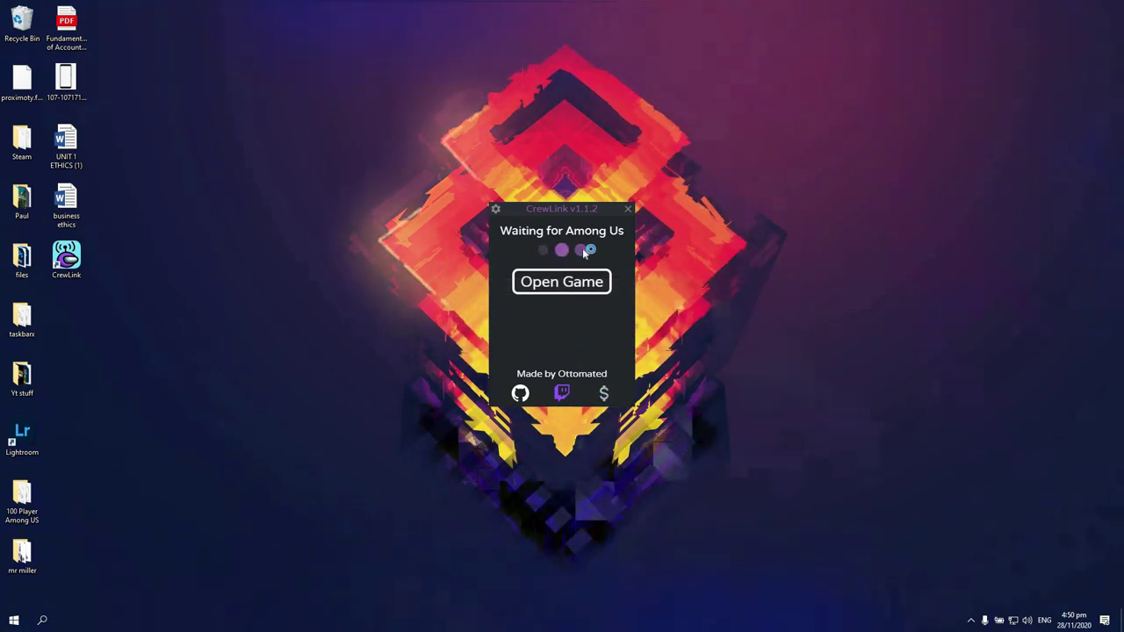
pyautogui.moveTo(590, 210); pyautogui.dragTo(1058, 162)
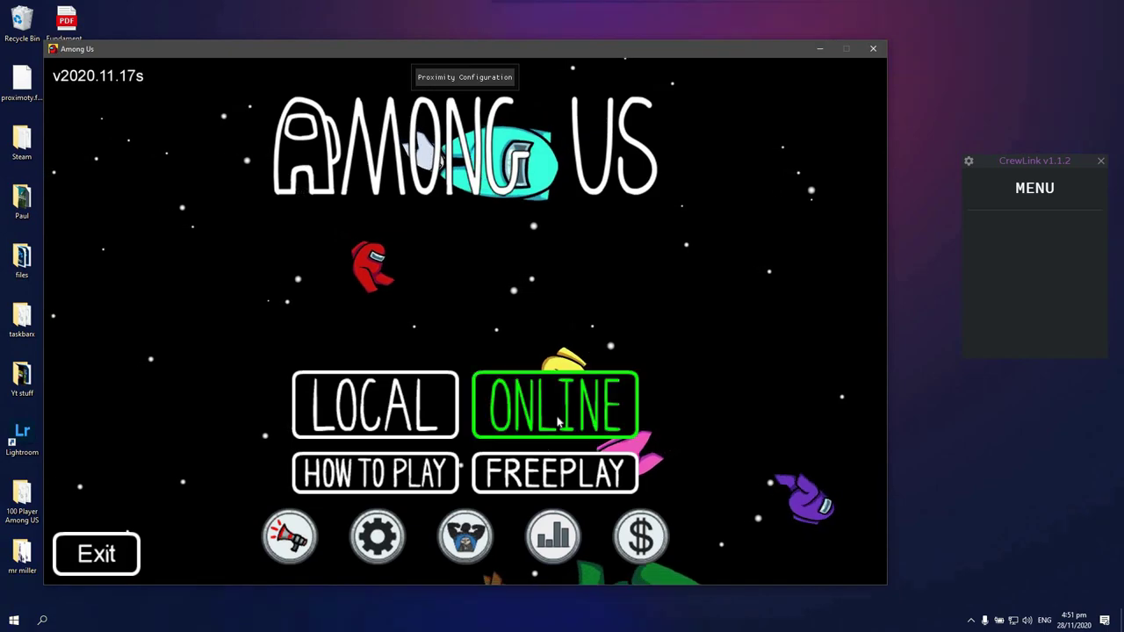
# Host an online Among Us game on The Skeld with 2 impostors and a maximum of 10 players
pyautogui.click(551, 435)
pyautogui.click(460, 253)
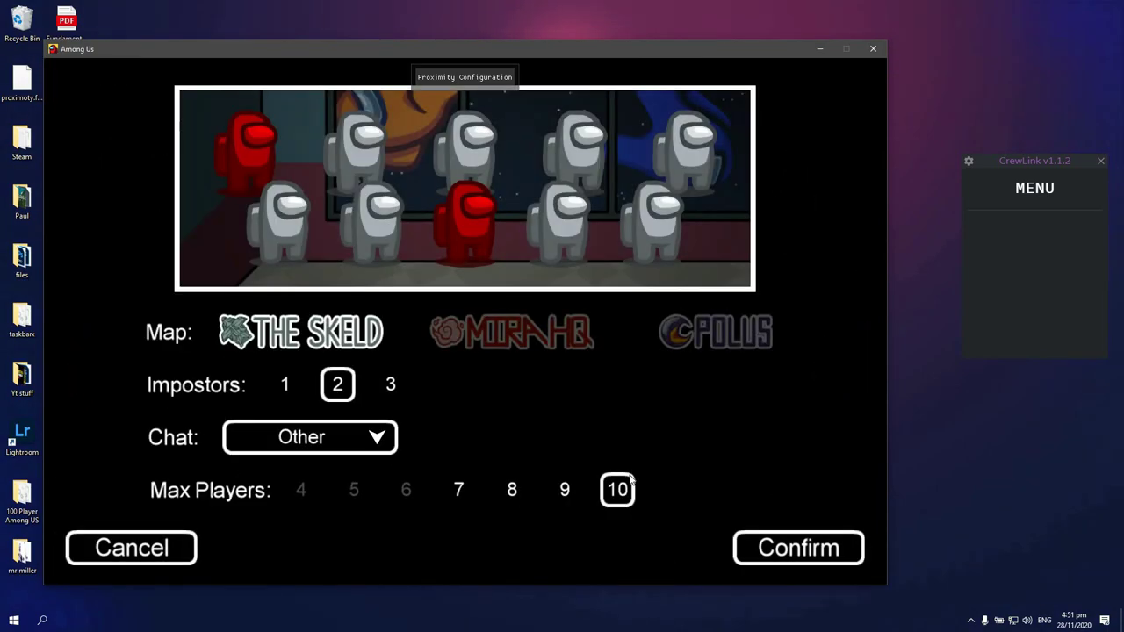
pyautogui.click(757, 548)
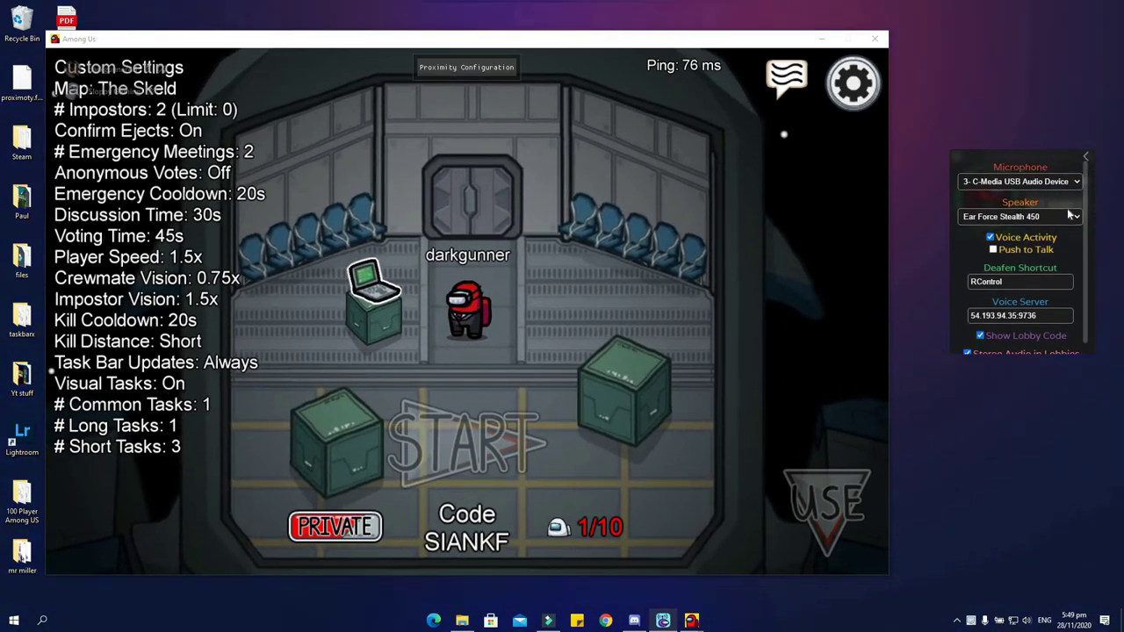
# Review CrewLink's microphone, speaker, voice activity and voice server settings, and close the settings
pyautogui.scroll(-1, 1069, 214)
pyautogui.scroll(1, 1069, 221)
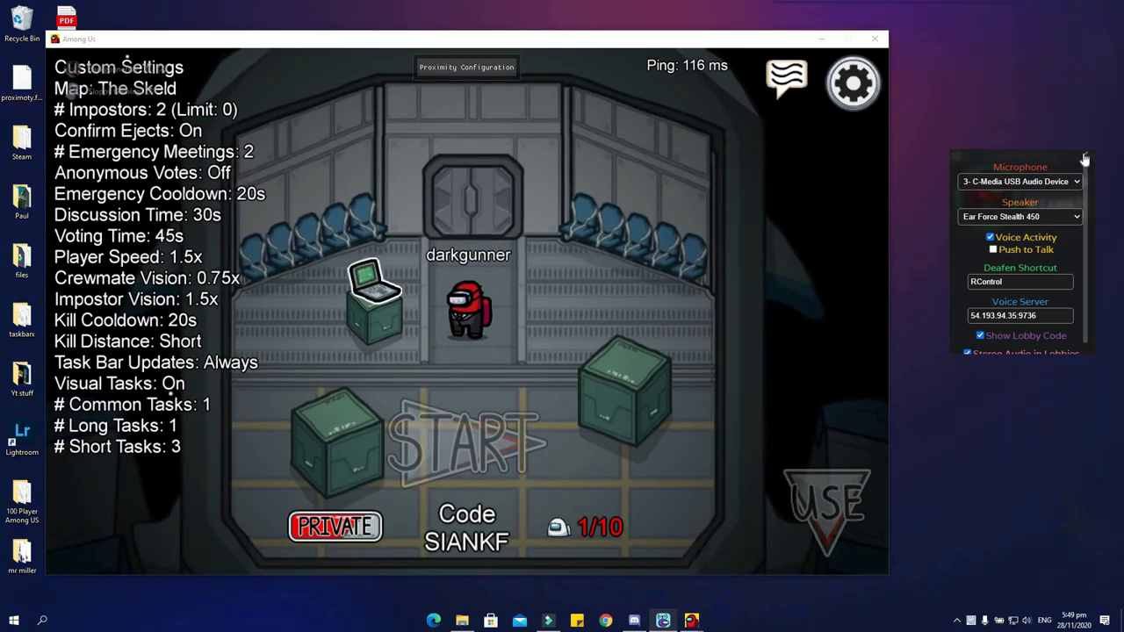
pyautogui.click(1086, 160)
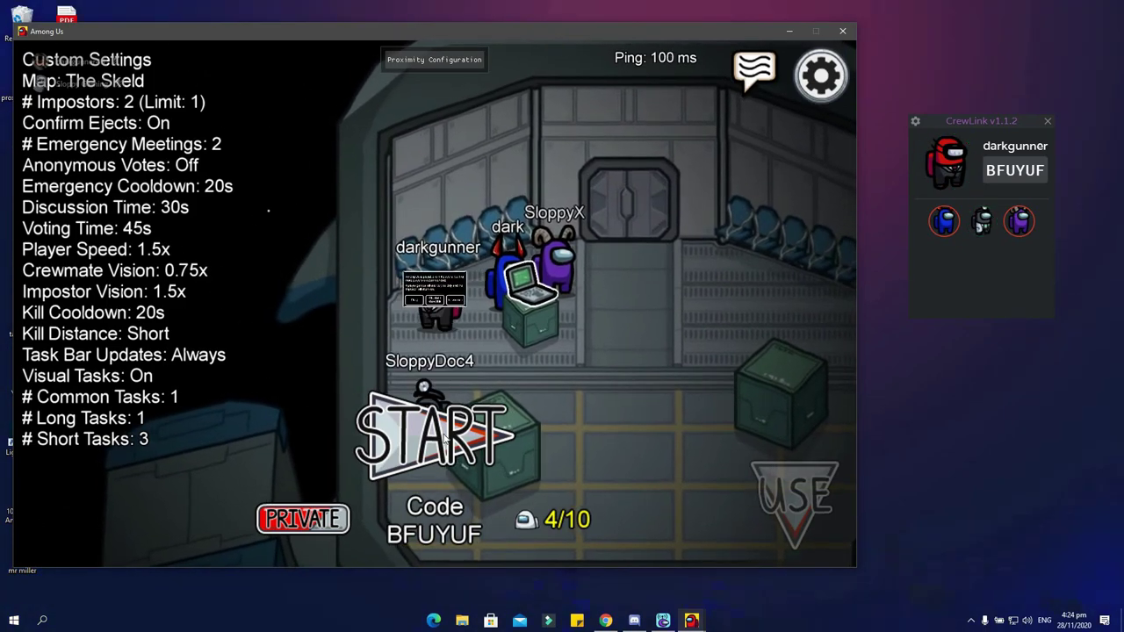
# Start the match from the private lobby and walk the character around the Cafeteria near the other players
pyautogui.click(390, 406)
pyautogui.click(311, 351)
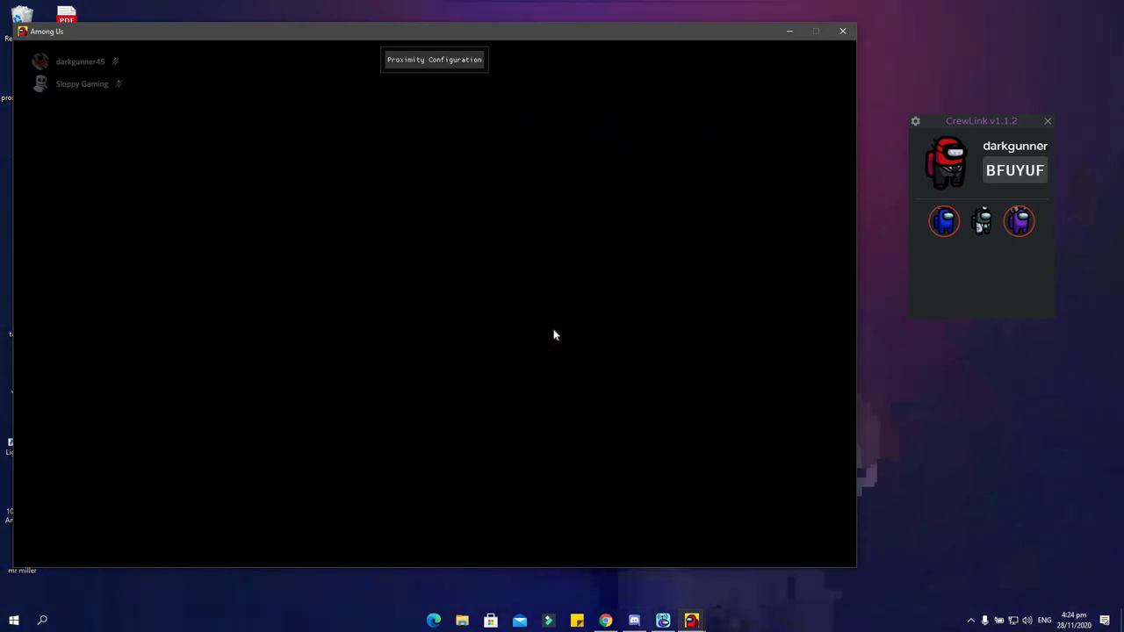
pyautogui.press('s')
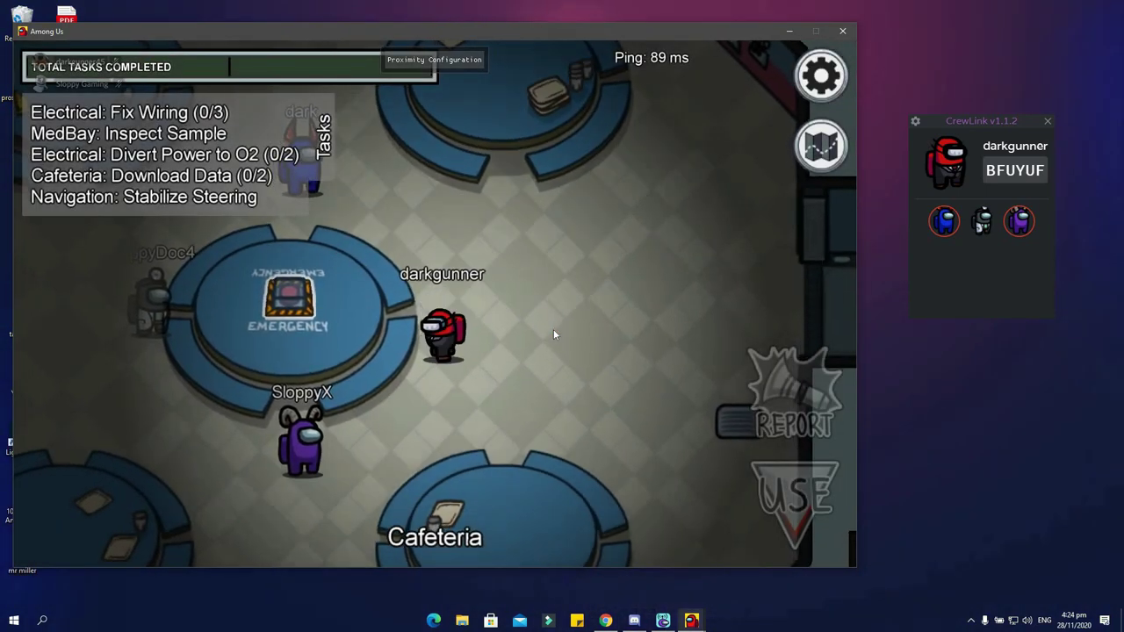
pyautogui.press('a')
pyautogui.press('w')
pyautogui.press('a')
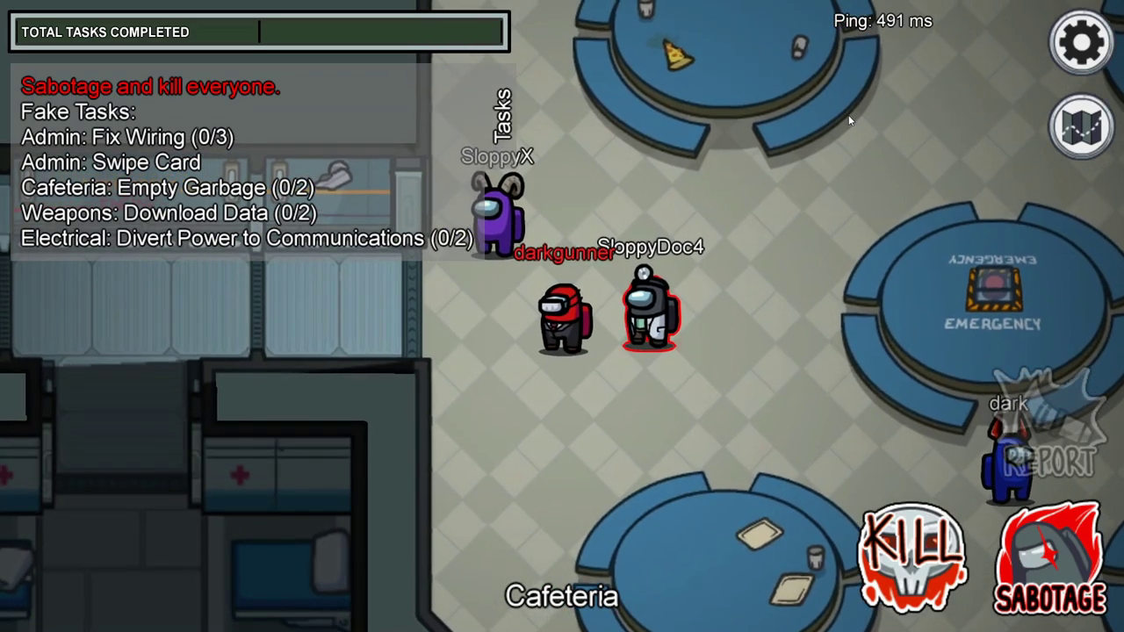
# Walk from the Cafeteria into the corridor above MedBay and return to the purple crewmate at the entrance
pyautogui.press('w')
pyautogui.press('a')
pyautogui.press('a')
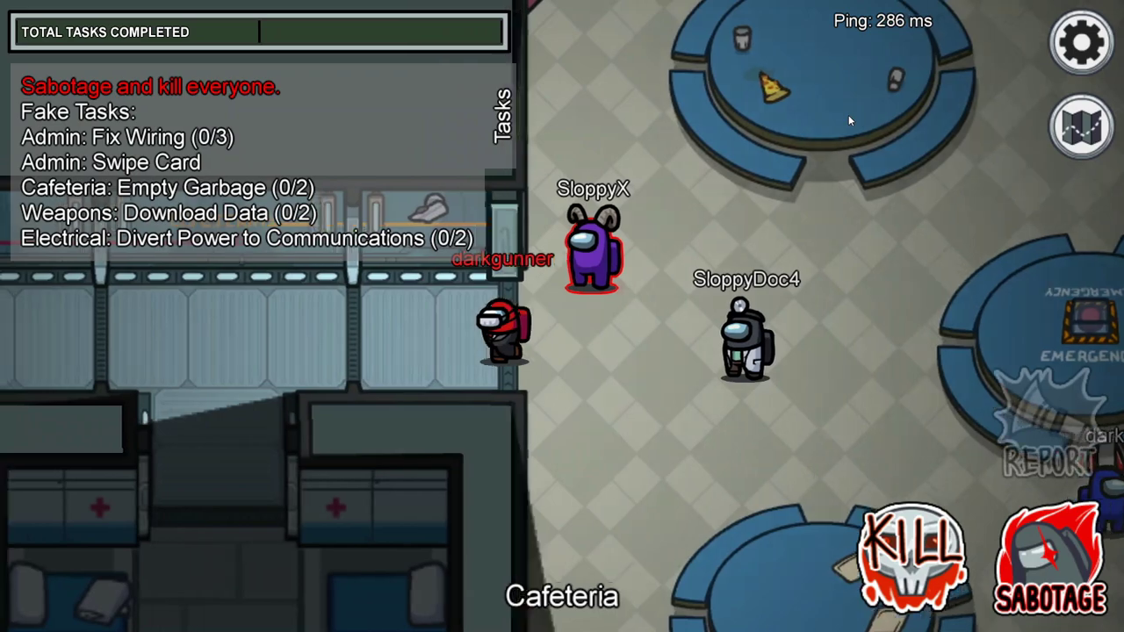
pyautogui.press('a')
pyautogui.press('d')
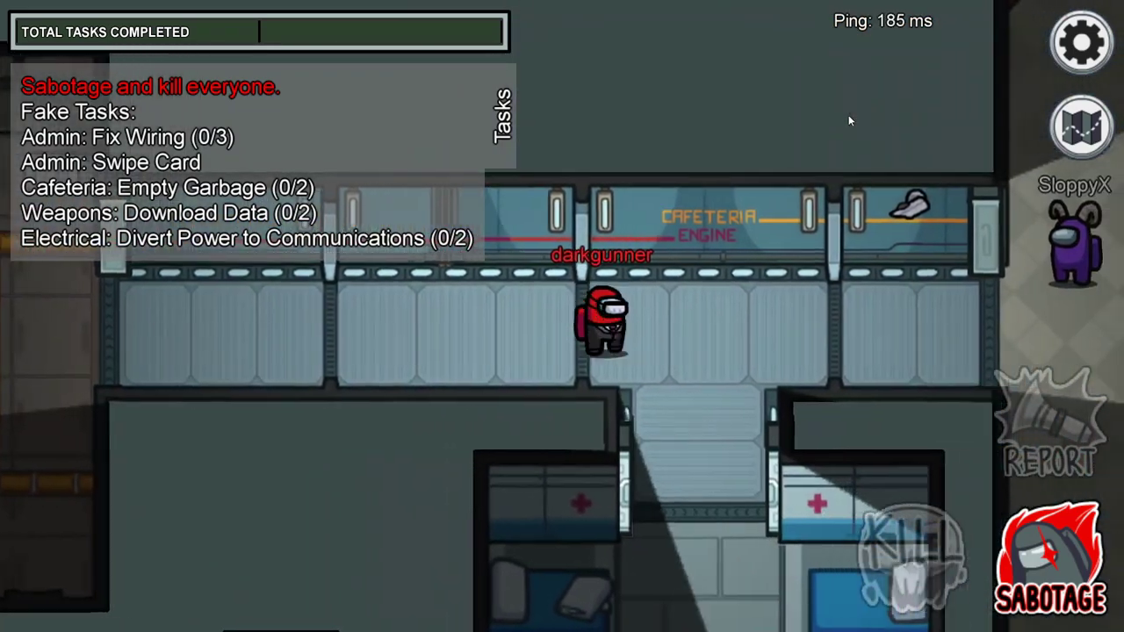
pyautogui.press('d')
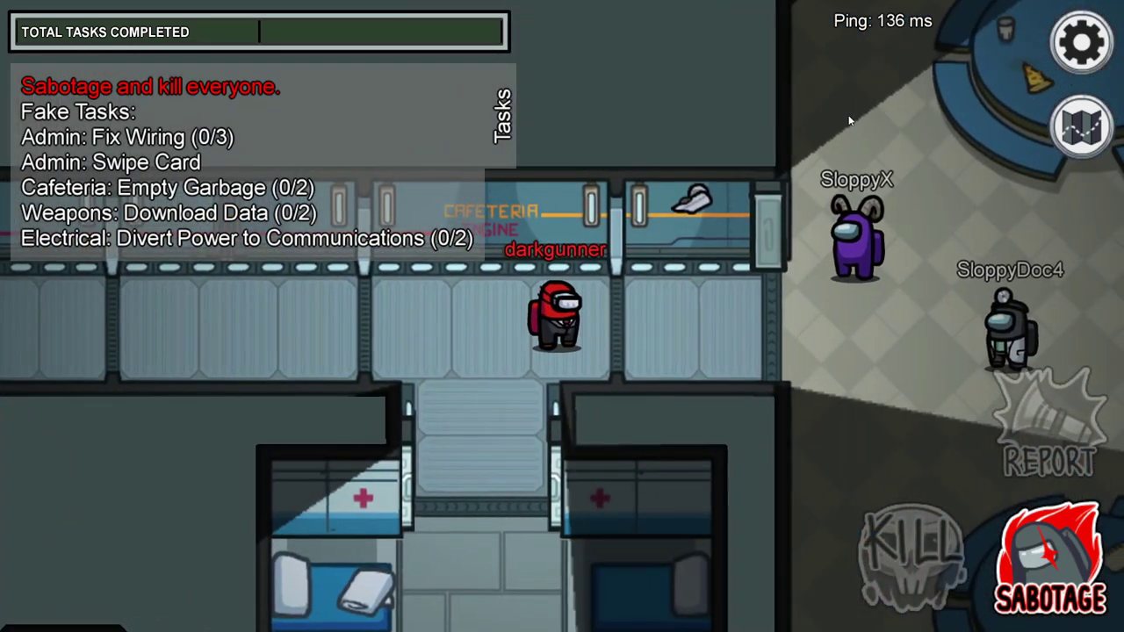
pyautogui.press('d')
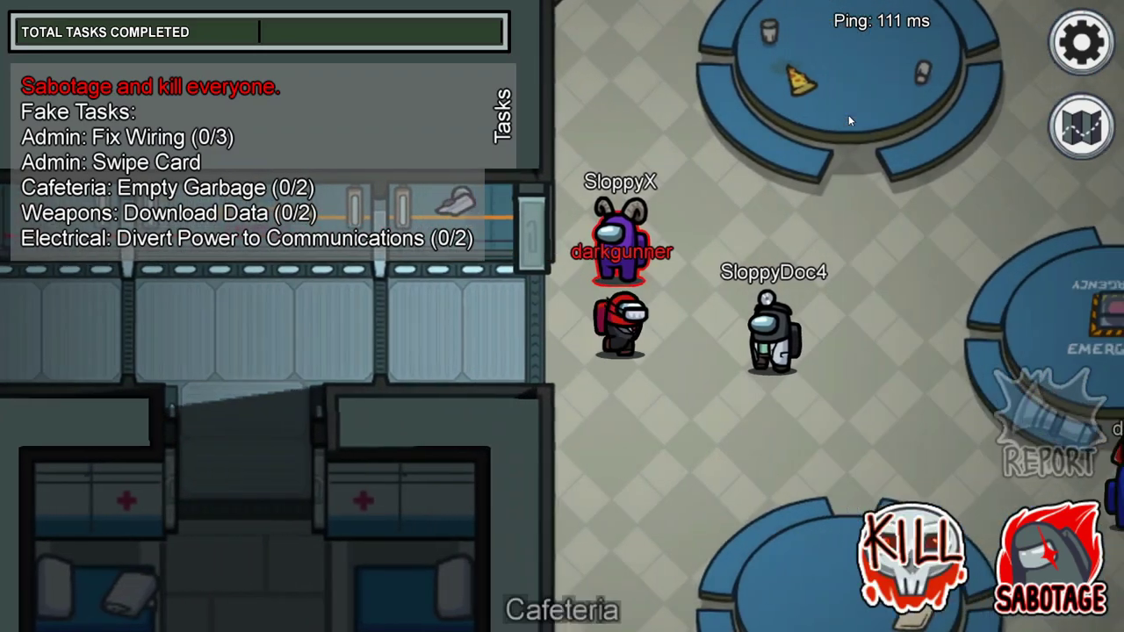
# Walk between the Cafeteria's two upper tables and return to the black crewmate
pyautogui.press('d')
pyautogui.press('w')
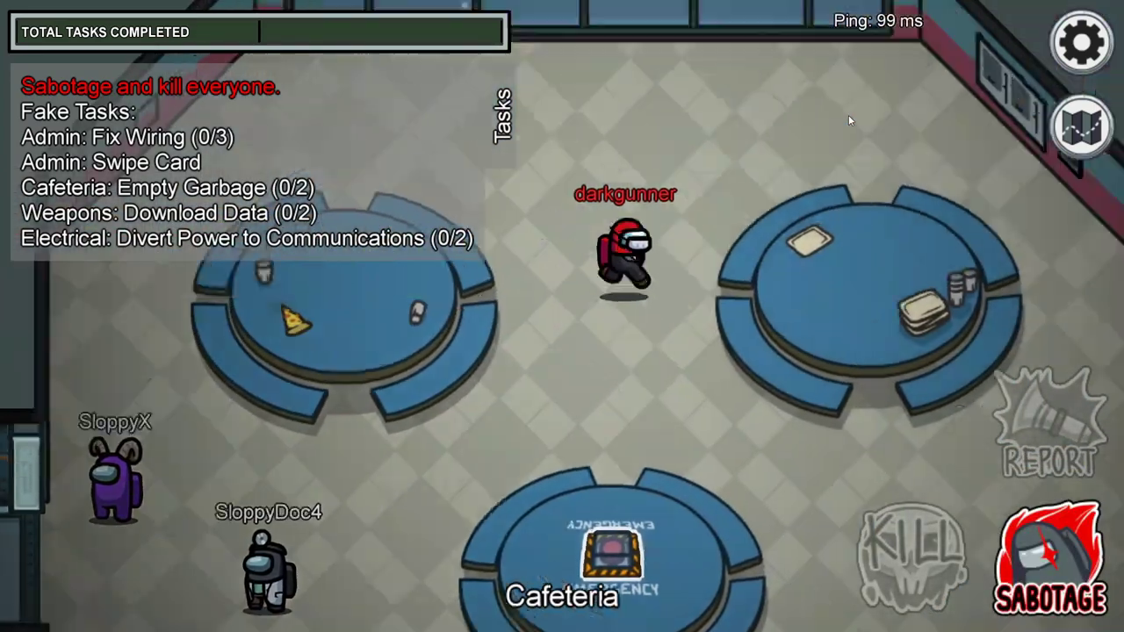
pyautogui.press('a')
pyautogui.press('s')
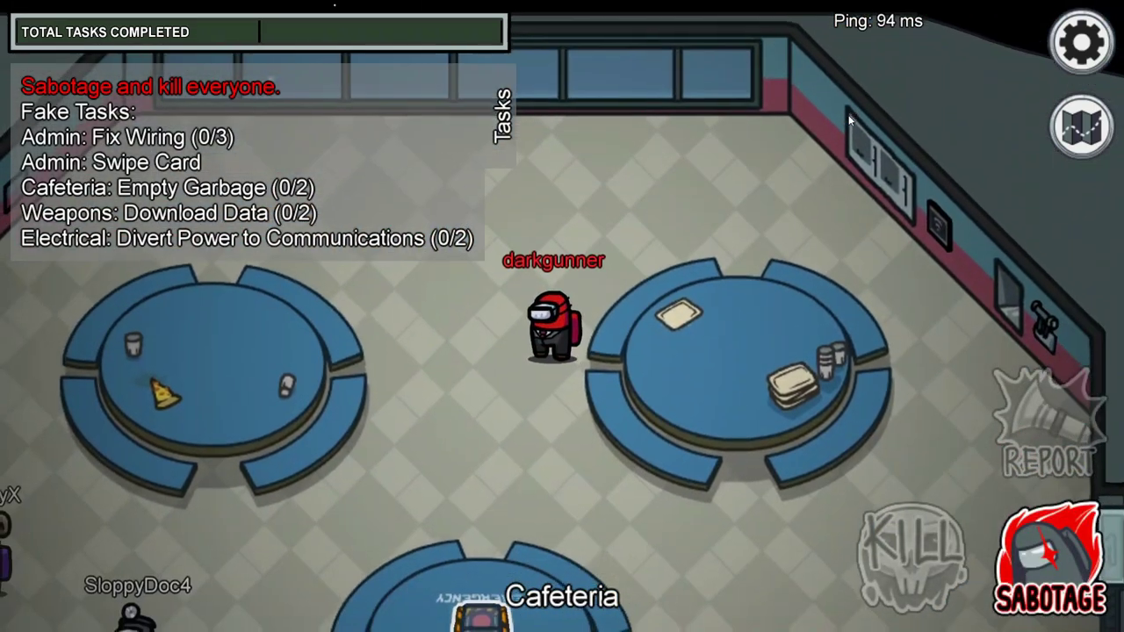
pyautogui.press('a')
pyautogui.press('s')
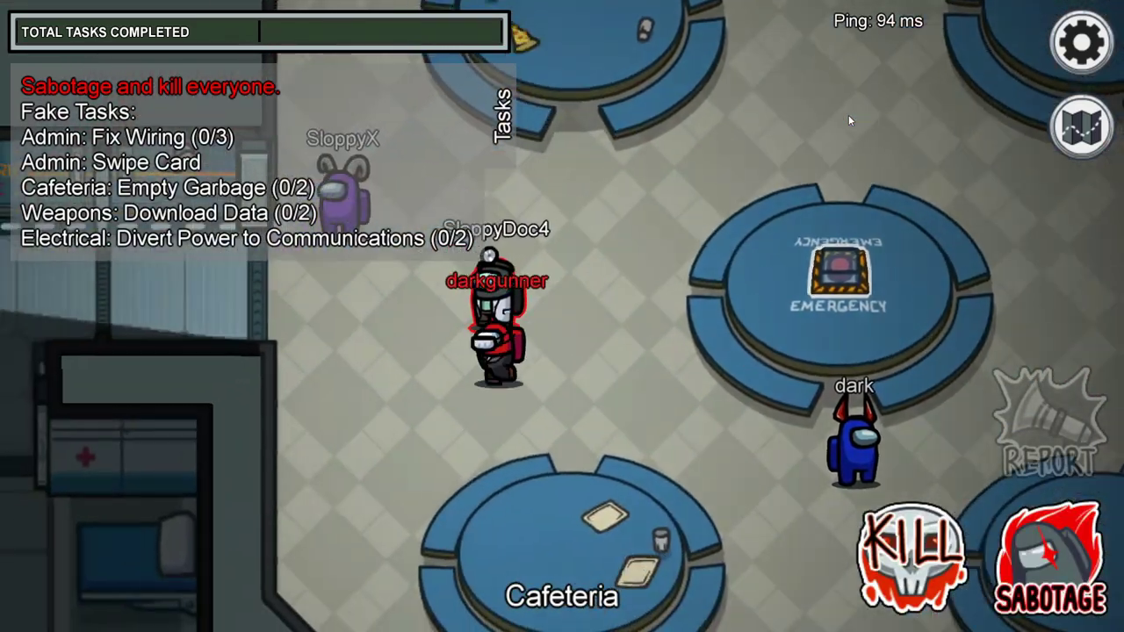
# Walk away from the group to the Cafeteria's lower end, beside the doorway and the lower-right table
pyautogui.press('s')
pyautogui.press('d')
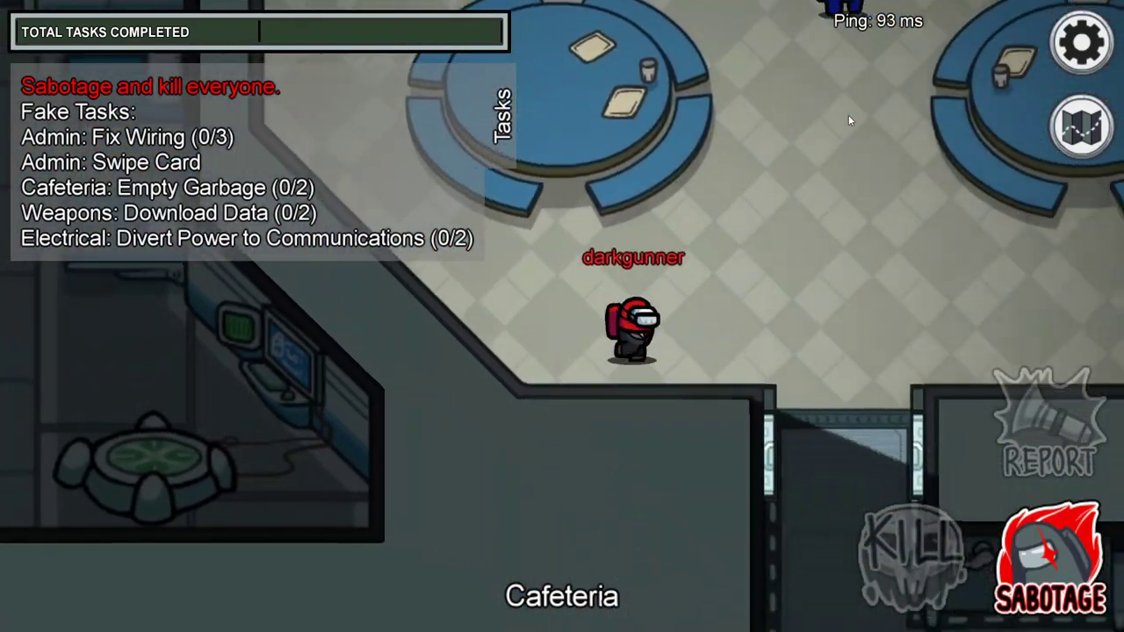
pyautogui.press('d')
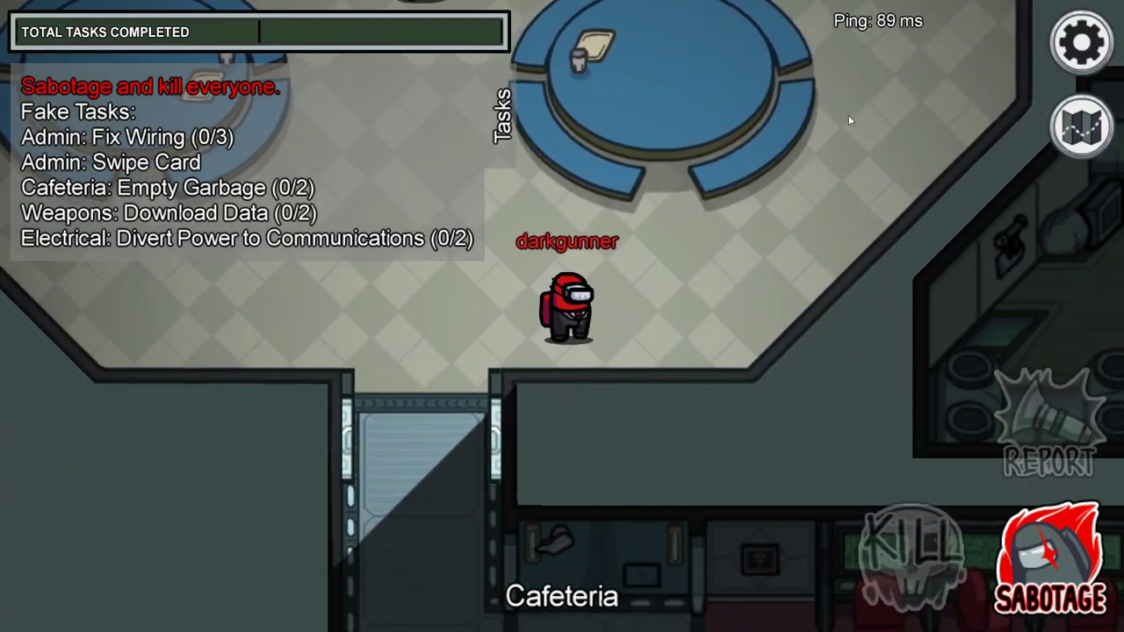
pyautogui.press('w')
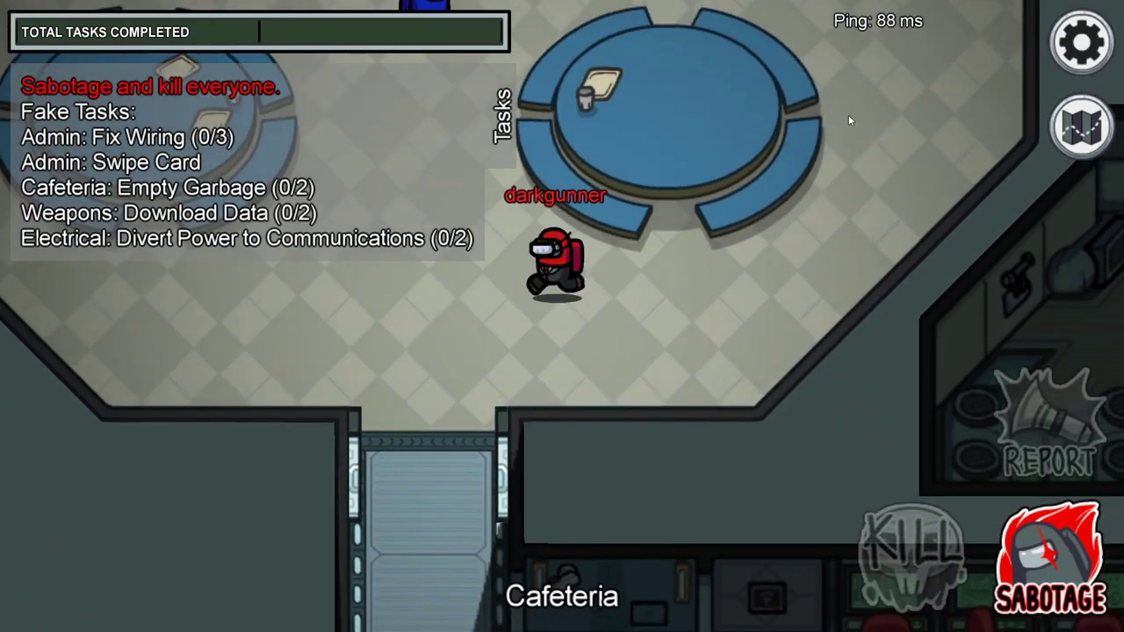
pyautogui.press('a')
pyautogui.press('s')
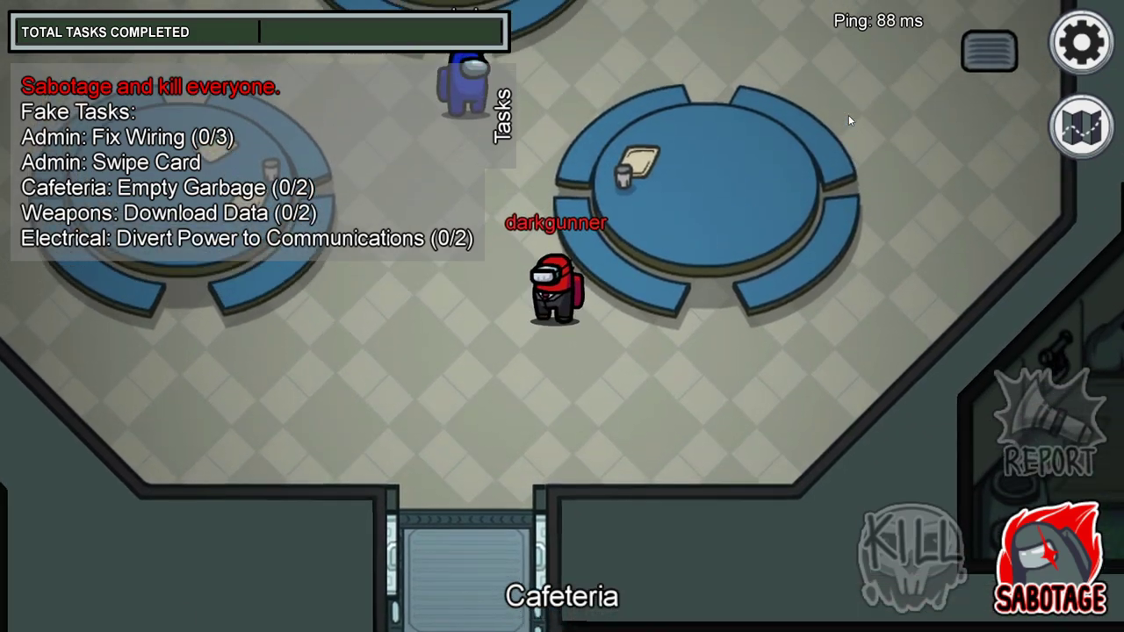
# Approach the blue crewmate by the emergency table and walk back below the lower-right table
pyautogui.press('a')
pyautogui.press('w')
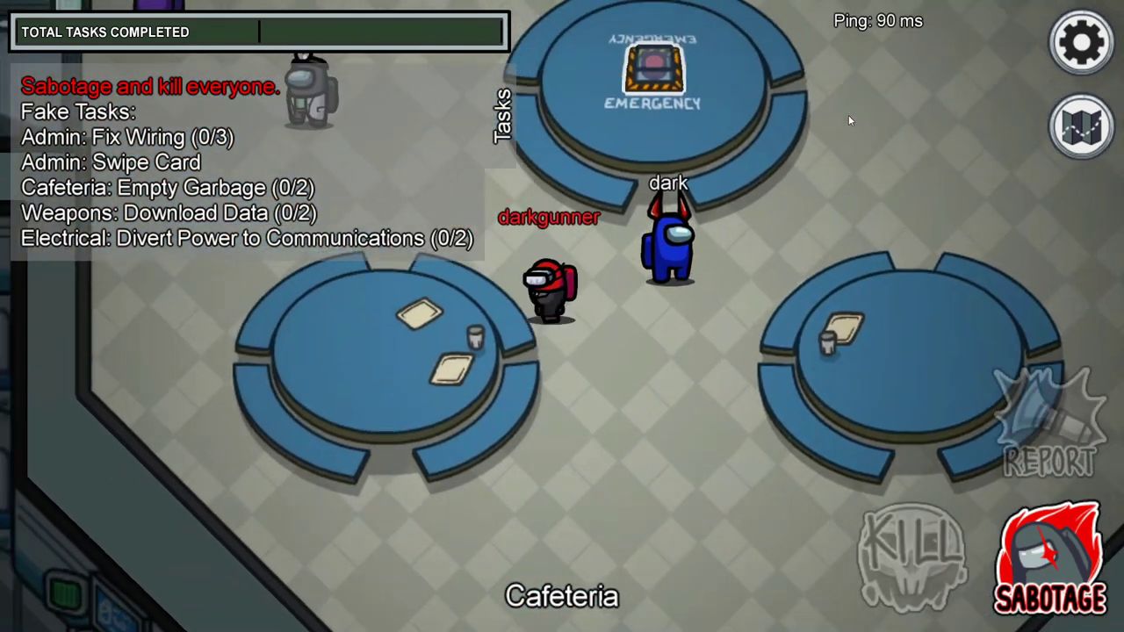
pyautogui.press('s')
pyautogui.press('d')
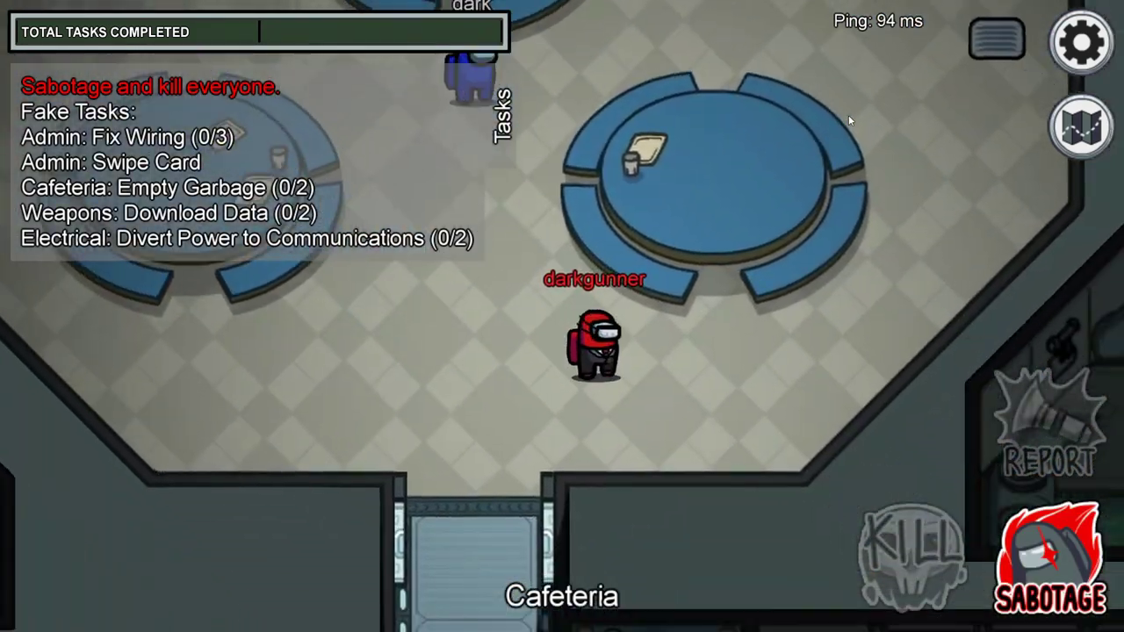
pyautogui.press('d')
pyautogui.press('s')
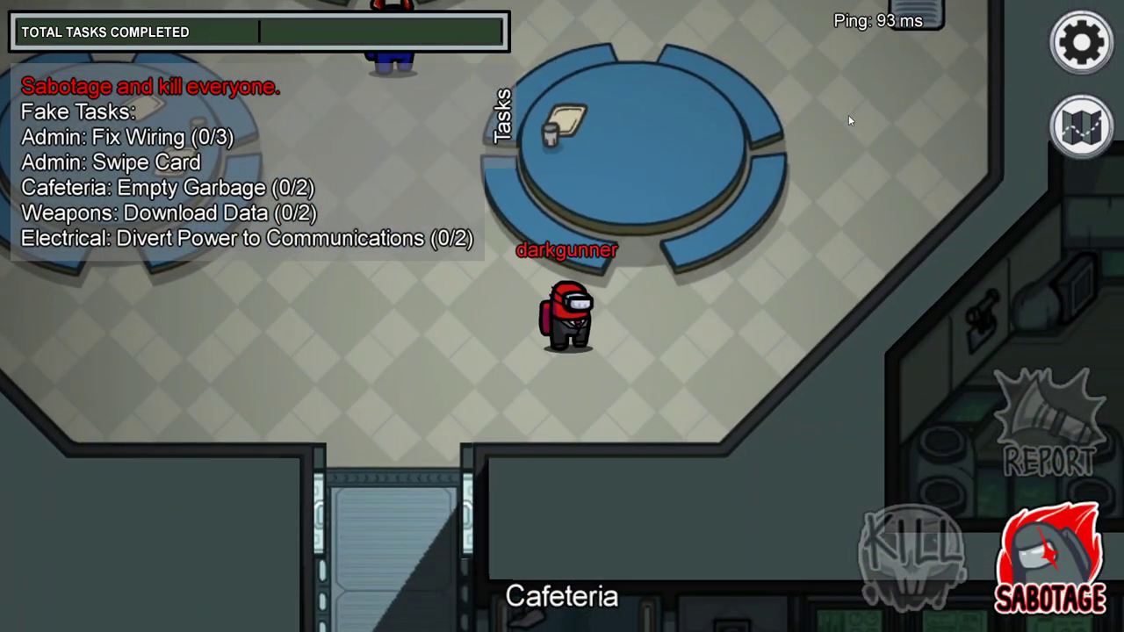
# Return to the black crewmate beside the emergency table and kill them as the impostor
pyautogui.press('w')
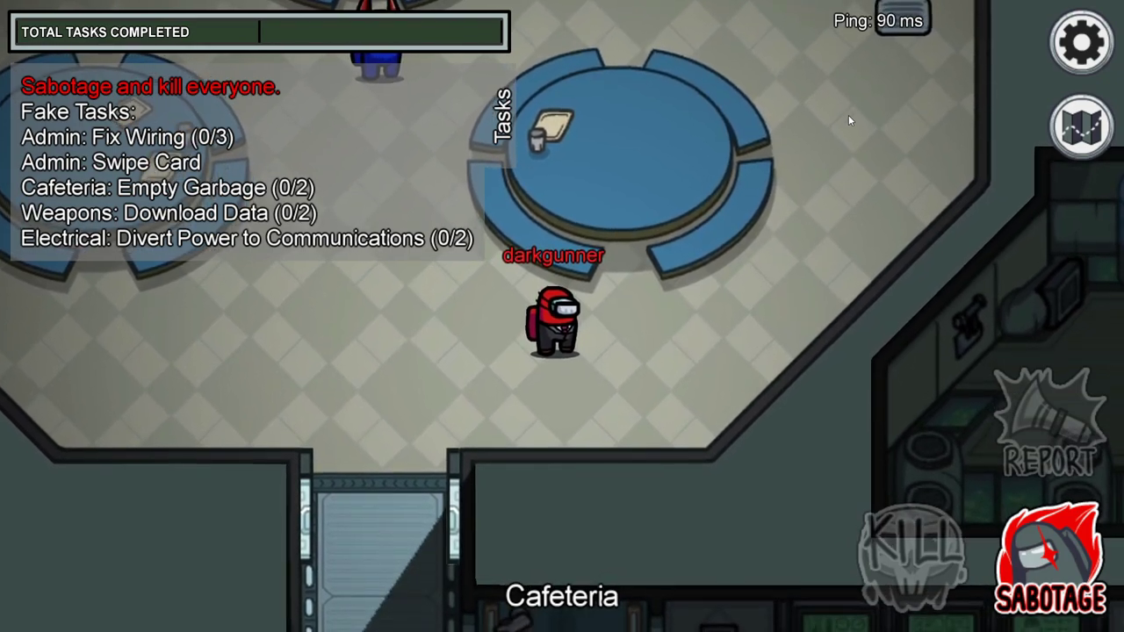
pyautogui.press('a')
pyautogui.press('w')
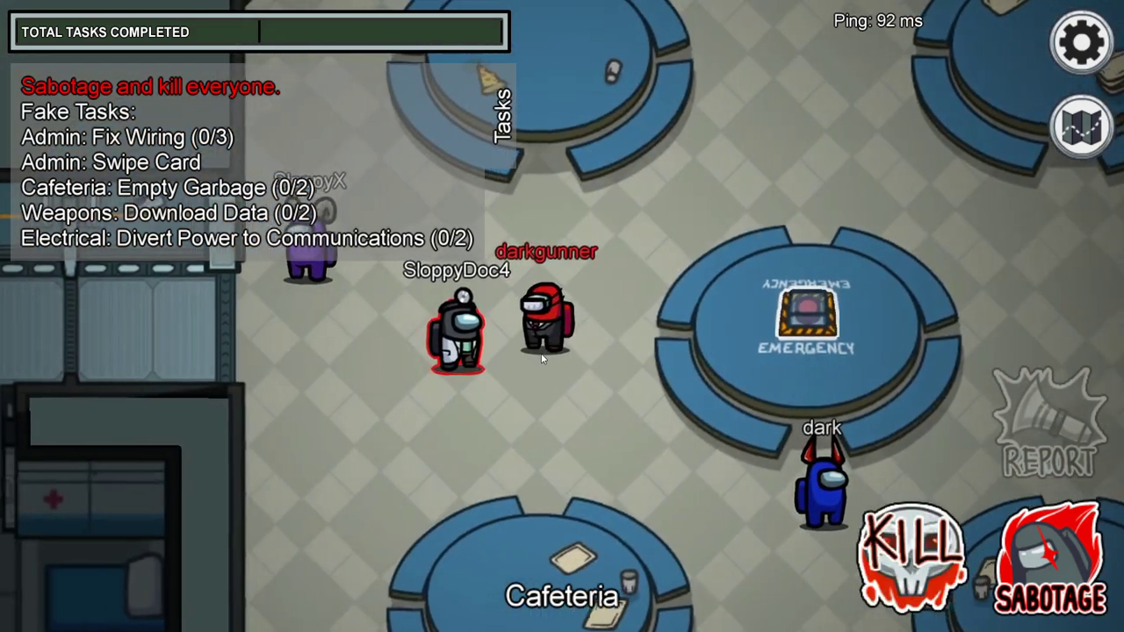
pyautogui.press('d')
pyautogui.press('a')
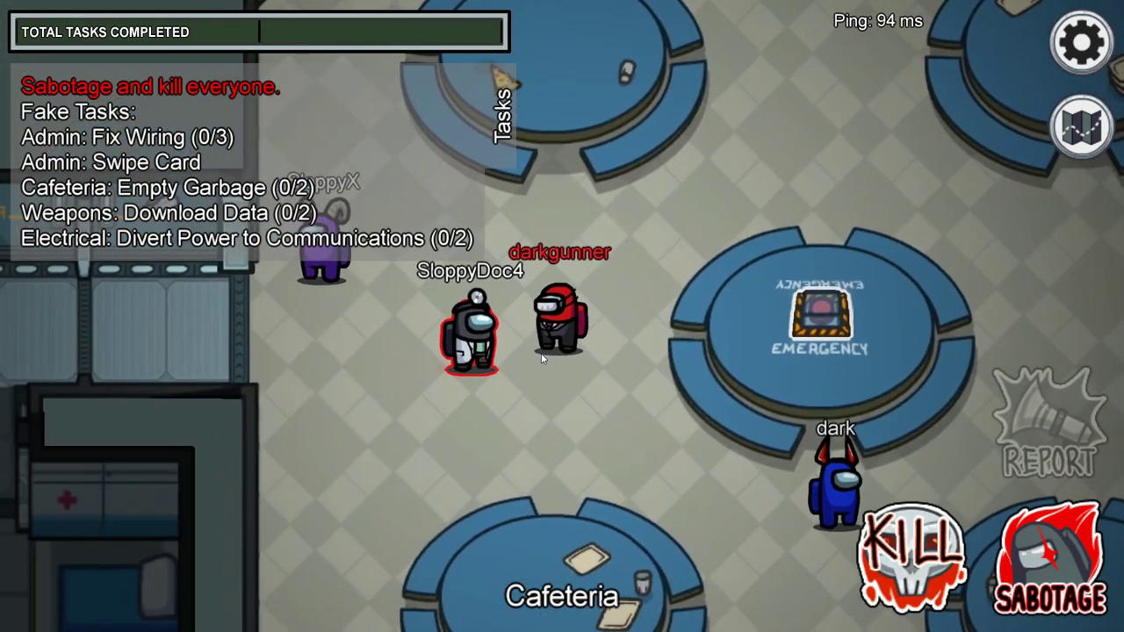
pyautogui.press('d')
pyautogui.press('w')
pyautogui.press('a')
pyautogui.press('s')
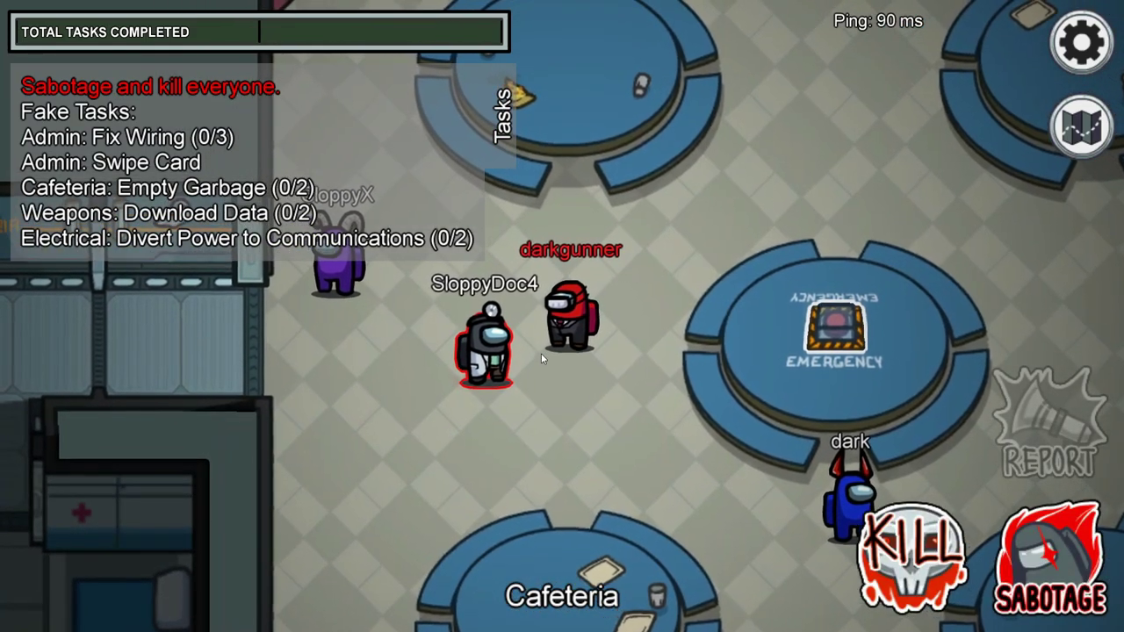
pyautogui.click(908, 536)
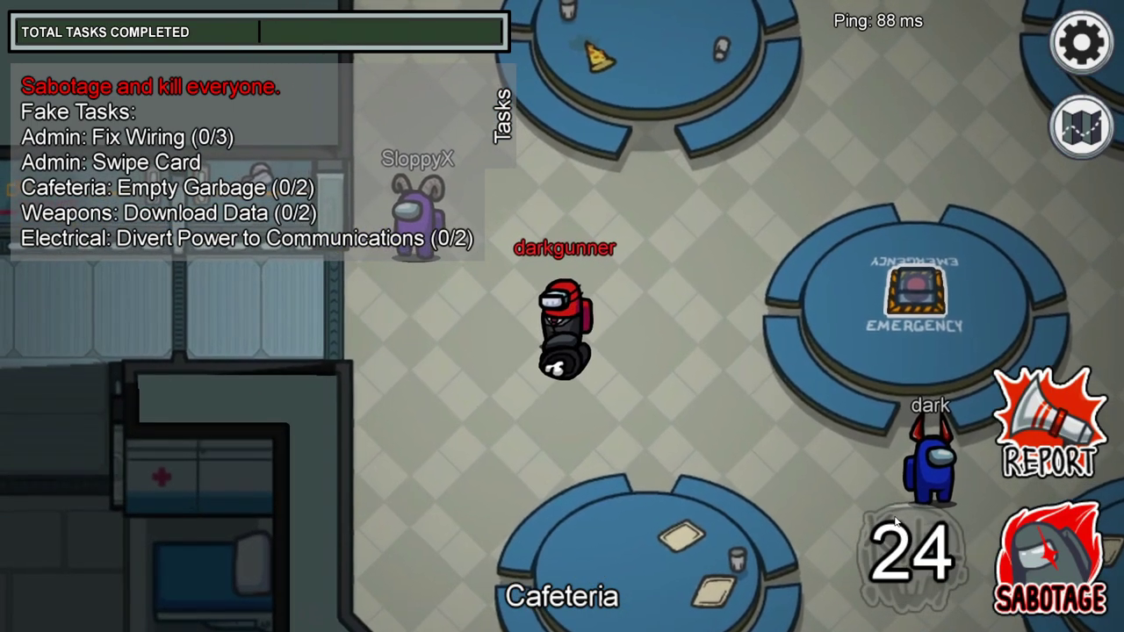
# Move around the dead crewmate's body and walk over to the emergency table
pyautogui.press('a')
pyautogui.press('w')
pyautogui.press('d')
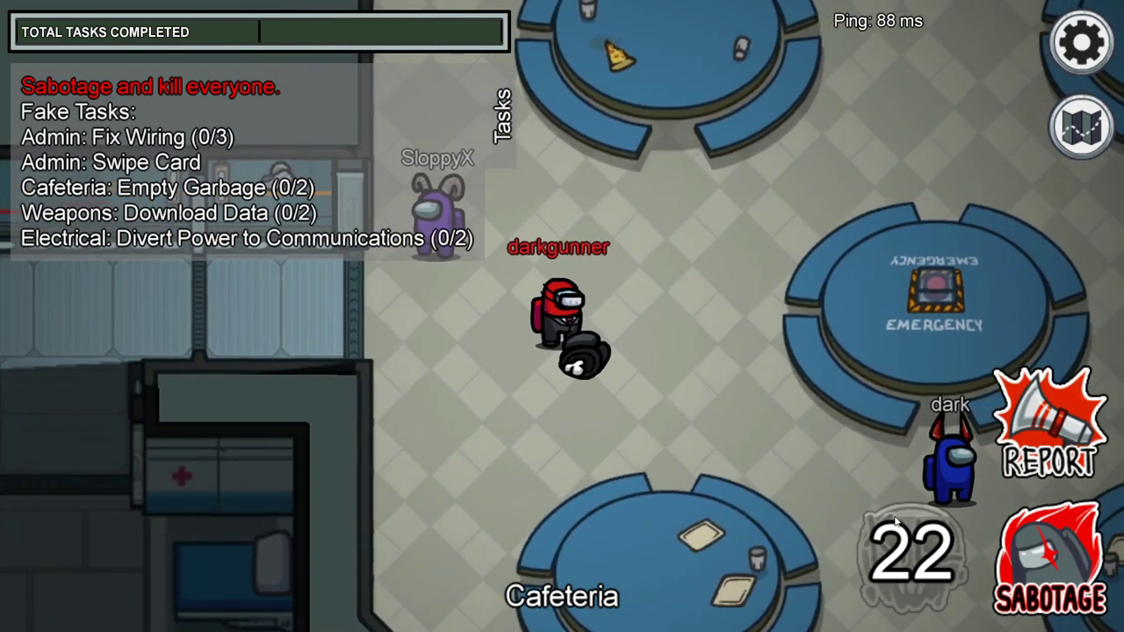
pyautogui.press('w')
pyautogui.press('d')
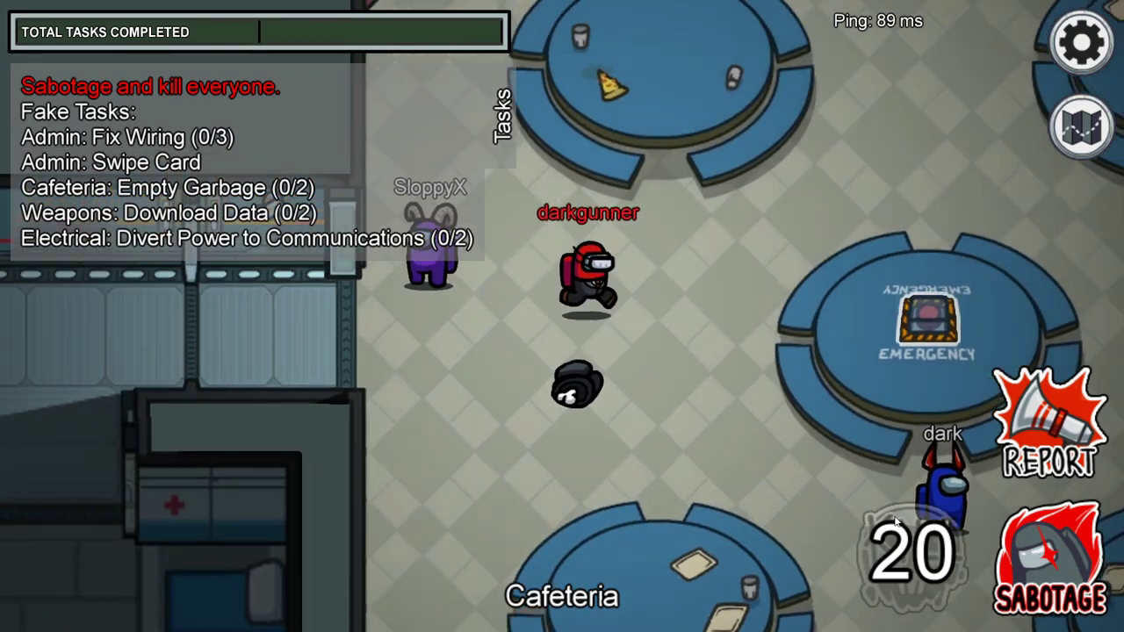
pyautogui.press('s')
pyautogui.press('d')
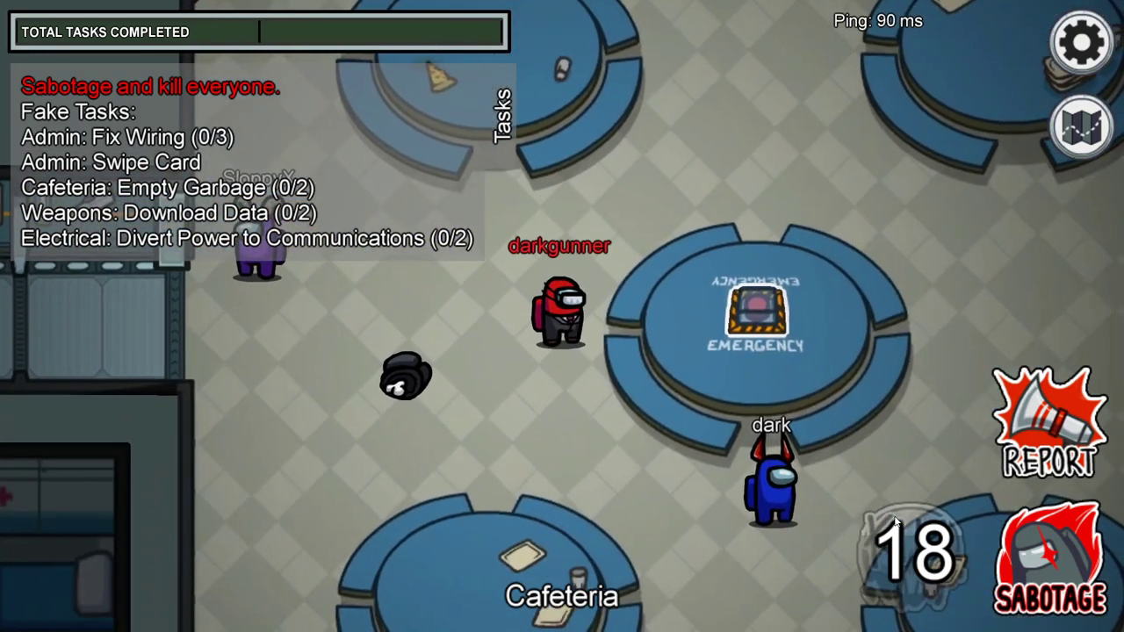
# Walk past the purple crewmate and move below the body to the lower-left table
pyautogui.press('w')
pyautogui.press('d')
pyautogui.press('a')
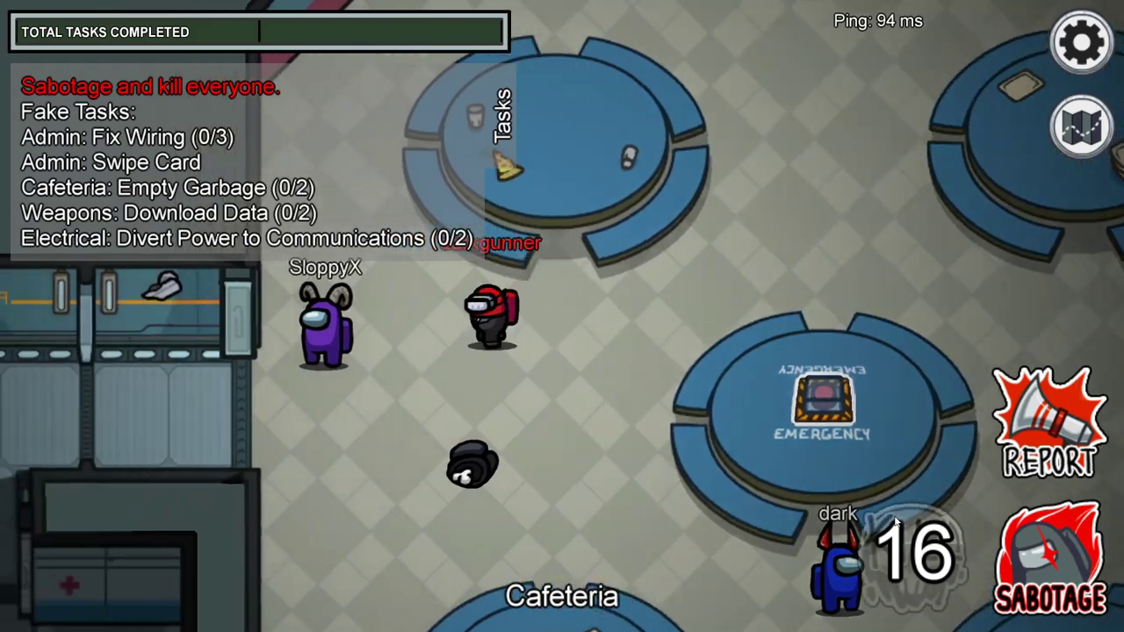
pyautogui.press('s')
pyautogui.press('d')
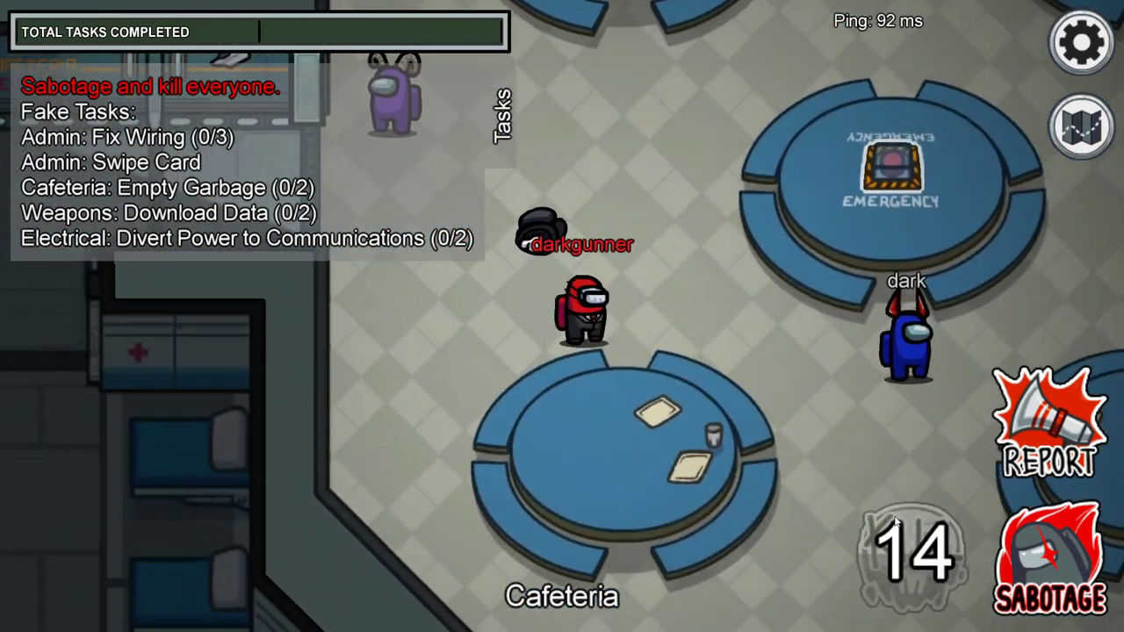
# Walk down from the dropship ramp past the missile launchers to the building beside the satellite dish
pyautogui.press('w')
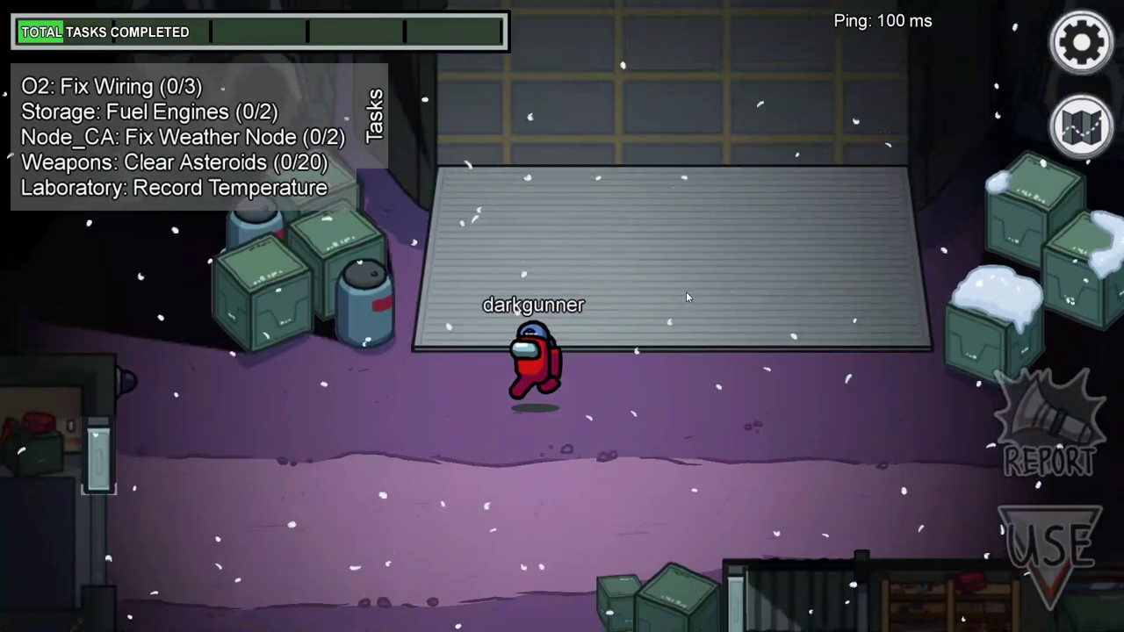
pyautogui.press('a')
pyautogui.press('s')
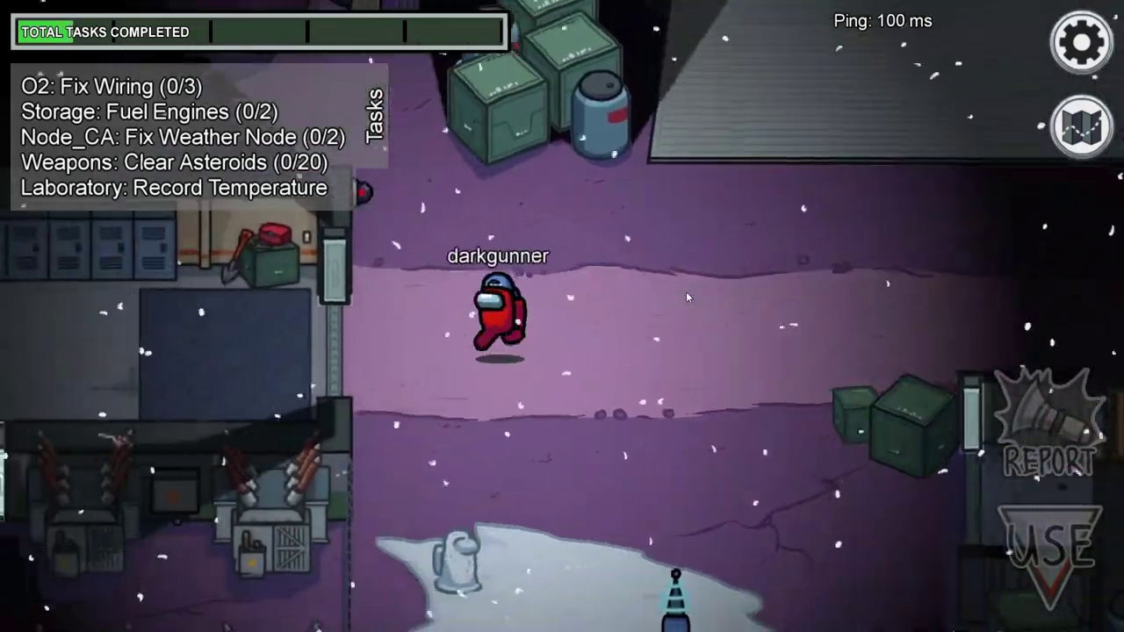
pyautogui.press('d')
pyautogui.press('s')
pyautogui.press('a')
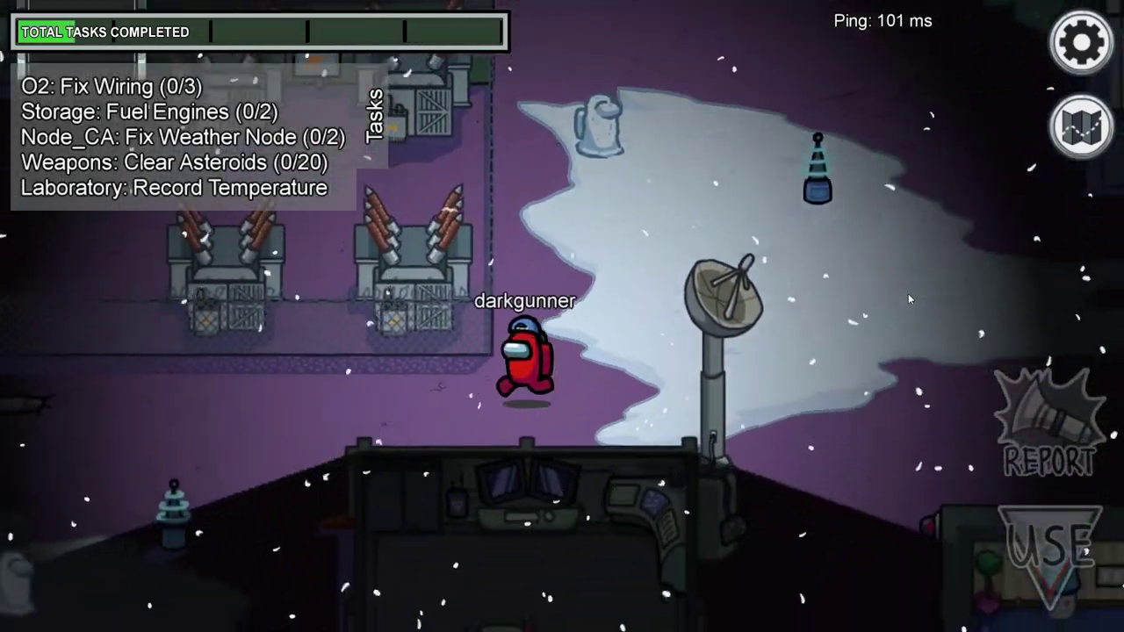
# Walk past the snowman, around the satellite dish building, and follow the path to the hallway entrance below the Office
pyautogui.press('a')
pyautogui.press('s')
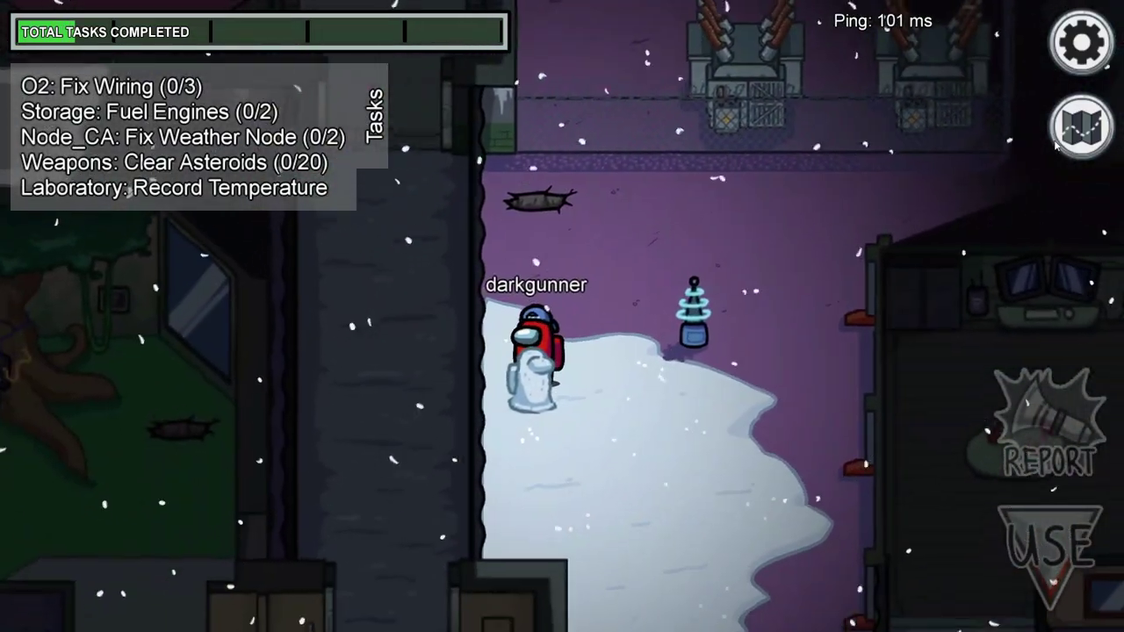
pyautogui.press('s')
pyautogui.press('d')
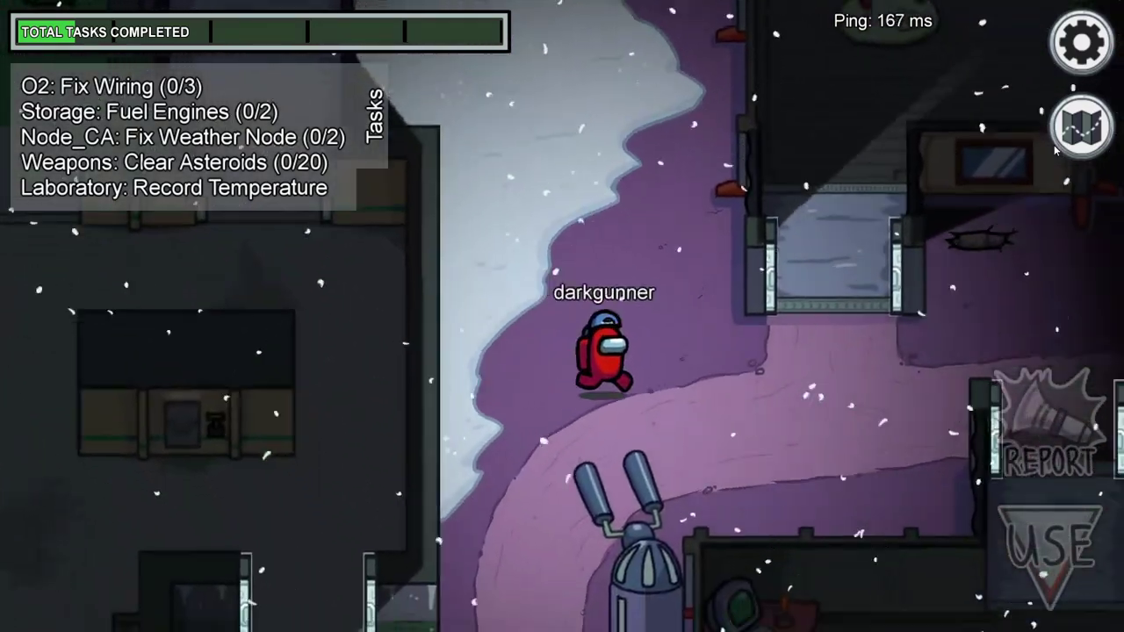
pyautogui.press('d')
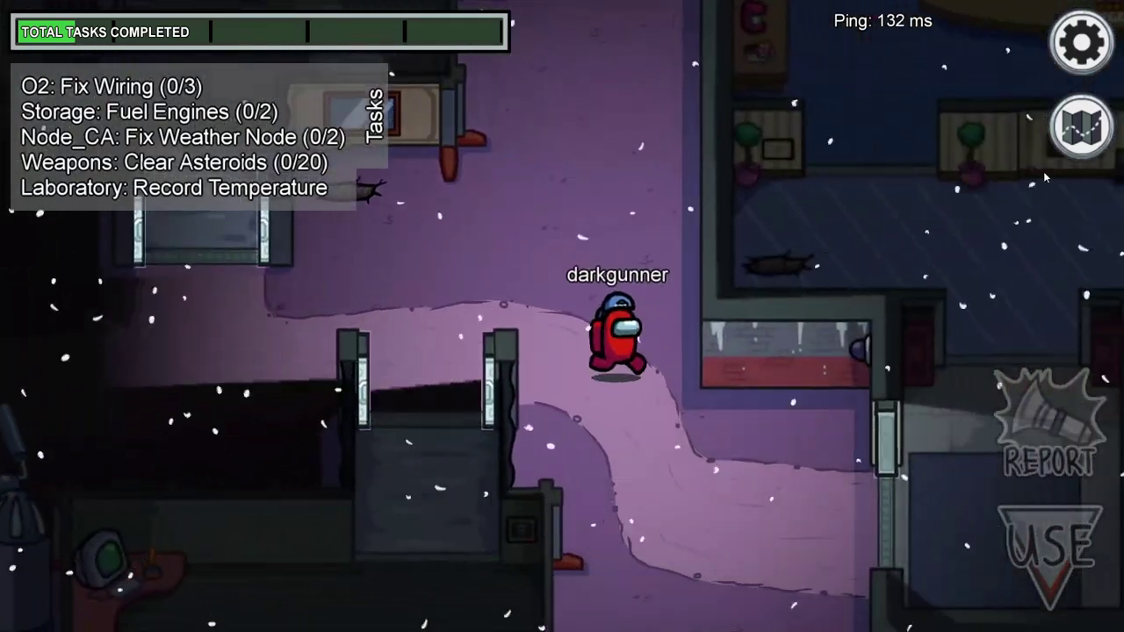
# Enter the blue hallway, step into the wooden-floored Office room and return to the hallway
pyautogui.press('w')
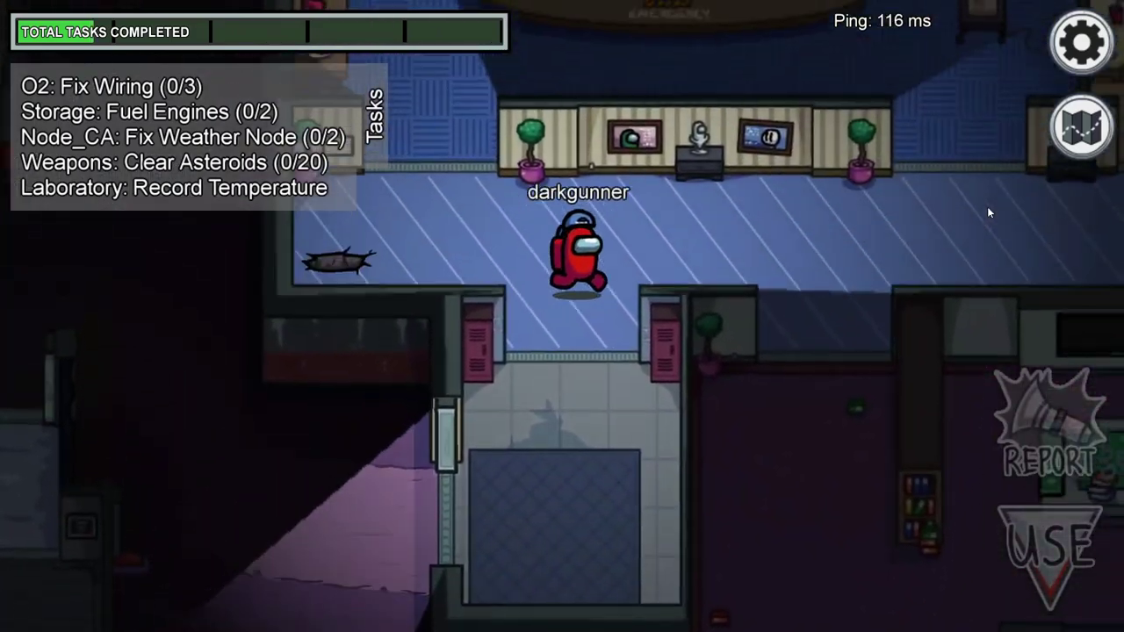
pyautogui.press('d')
pyautogui.press('w')
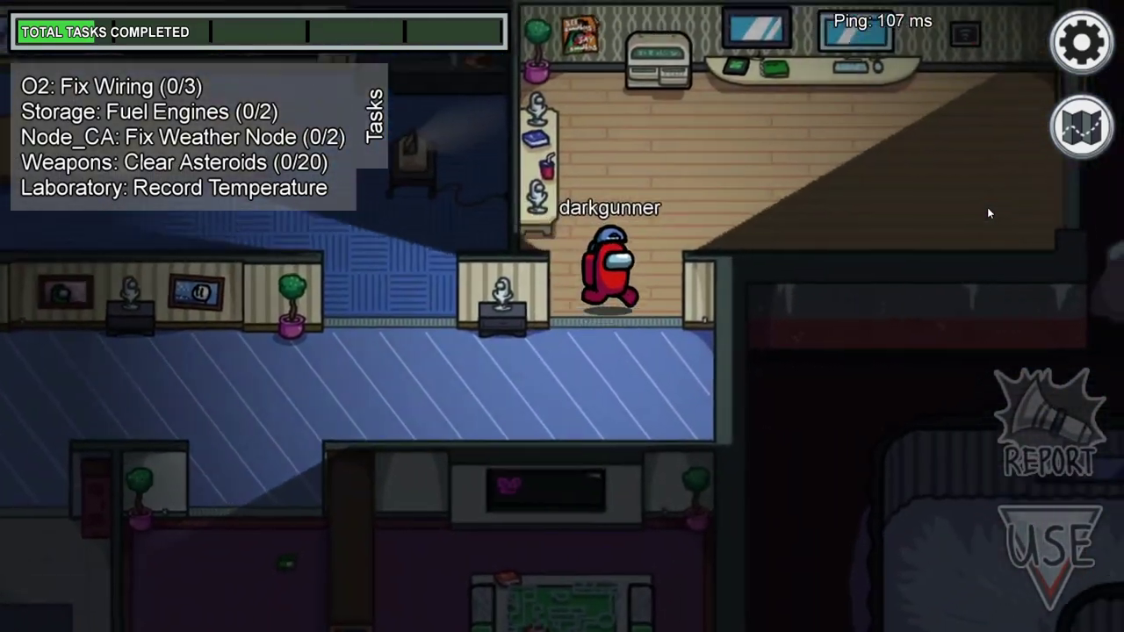
pyautogui.press('d')
pyautogui.press('s')
pyautogui.press('a')
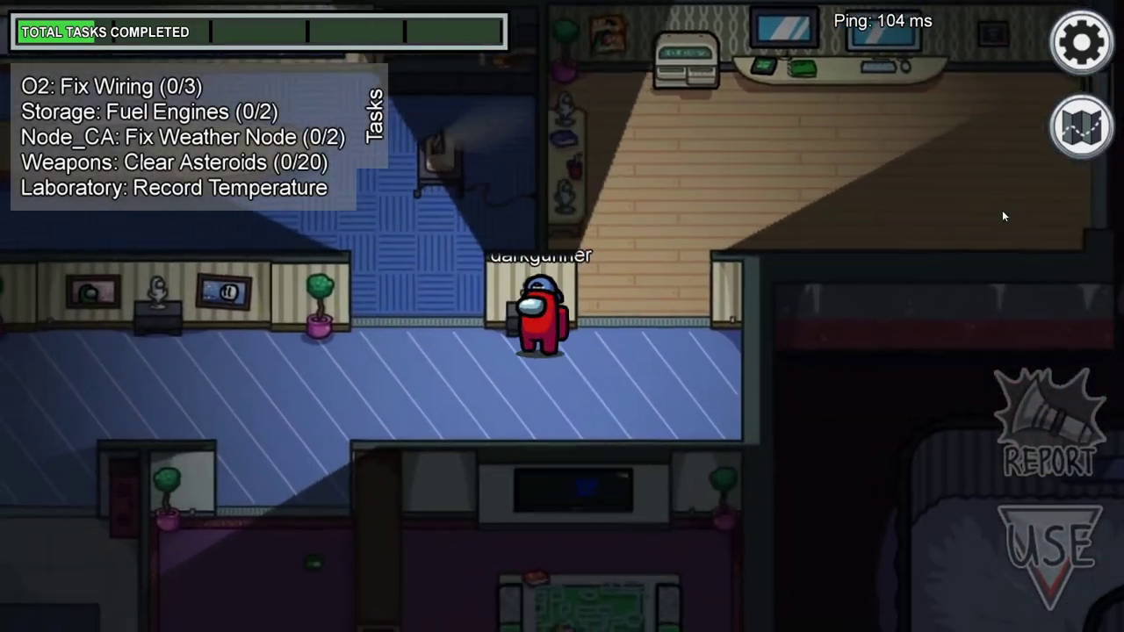
# Leave the Office through its lava-side door and walk around the snowy rocks to the Laboratory entrance
pyautogui.press('w')
pyautogui.press('d')
pyautogui.press('d')
pyautogui.press('w')
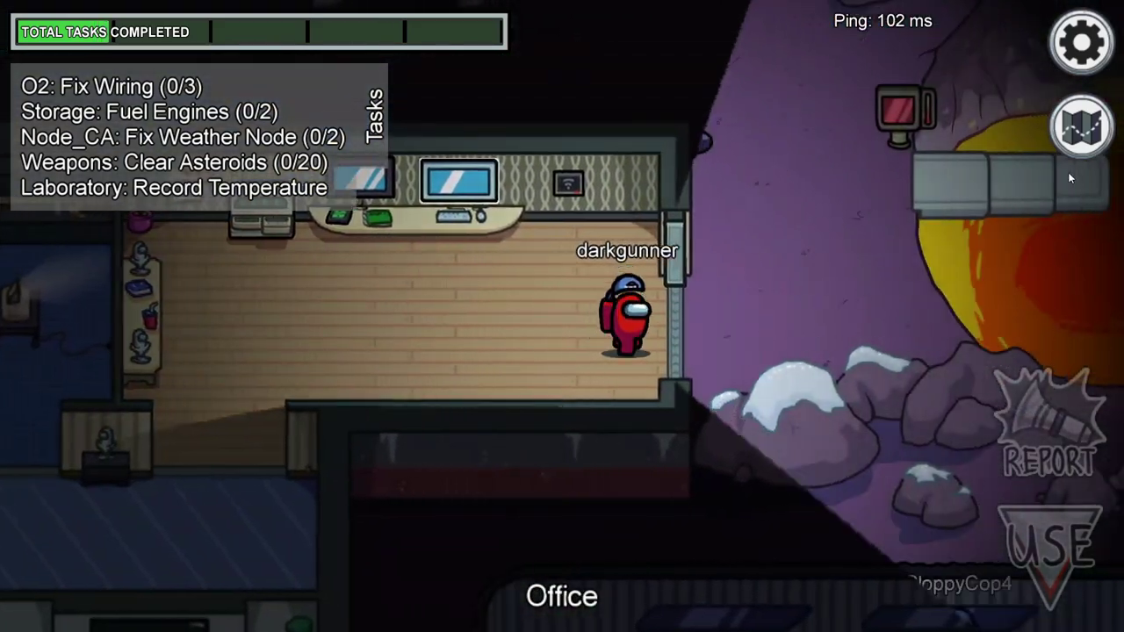
pyautogui.press('w')
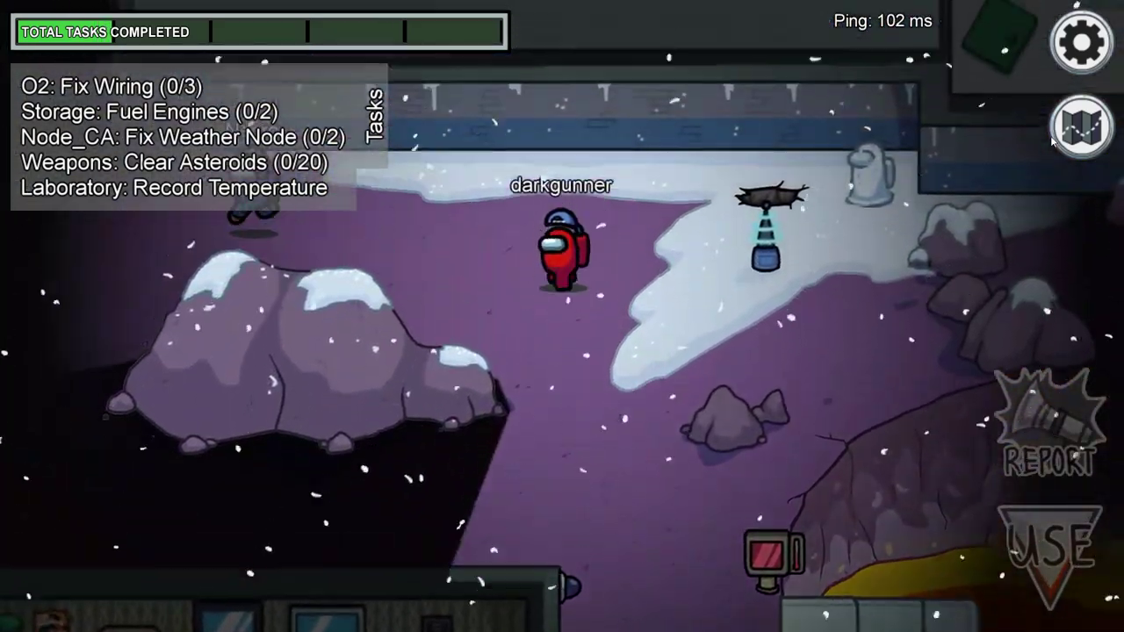
pyautogui.press('a')
pyautogui.press('w')
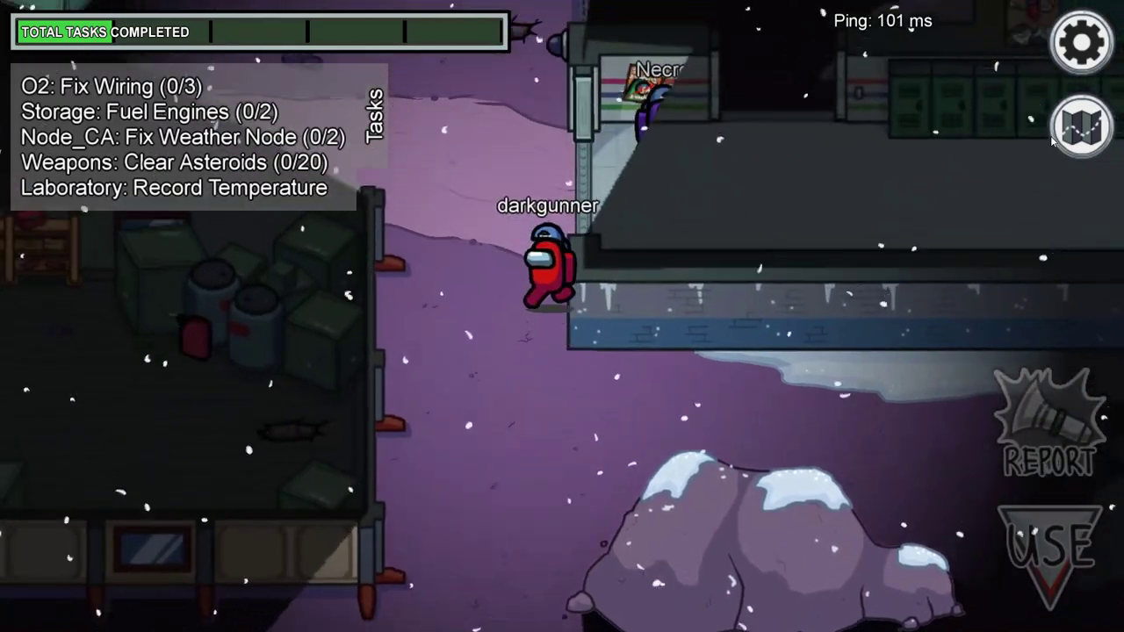
# Enter the Laboratory behind the purple crewmate and complete the Record Temperature task by logging -28
pyautogui.press('d')
pyautogui.press('d')
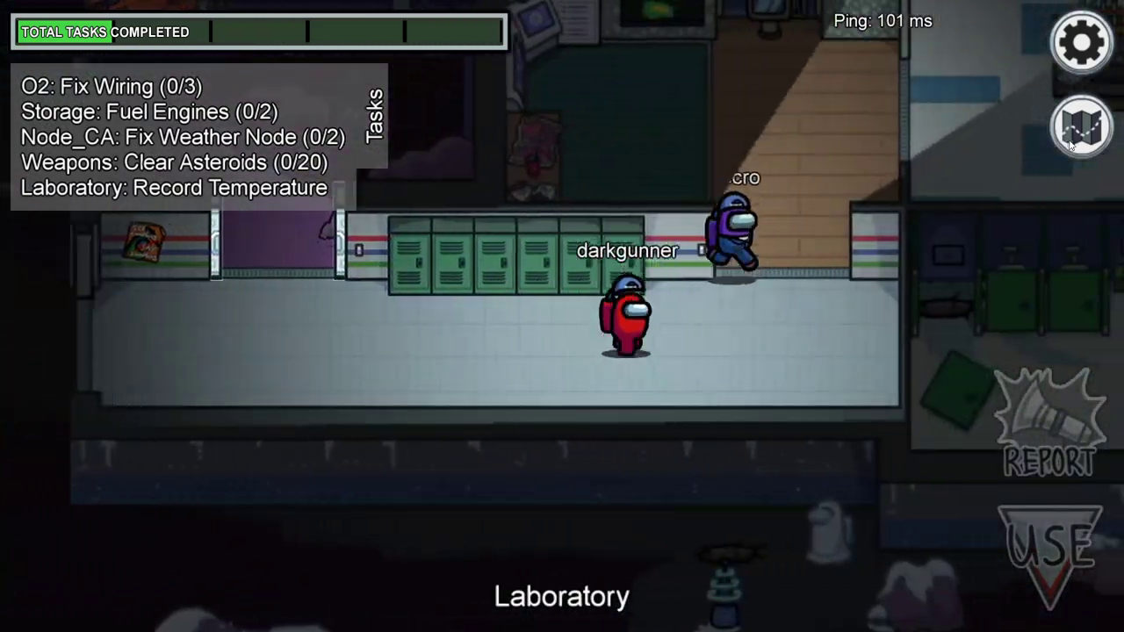
pyautogui.press('w')
pyautogui.press('e')
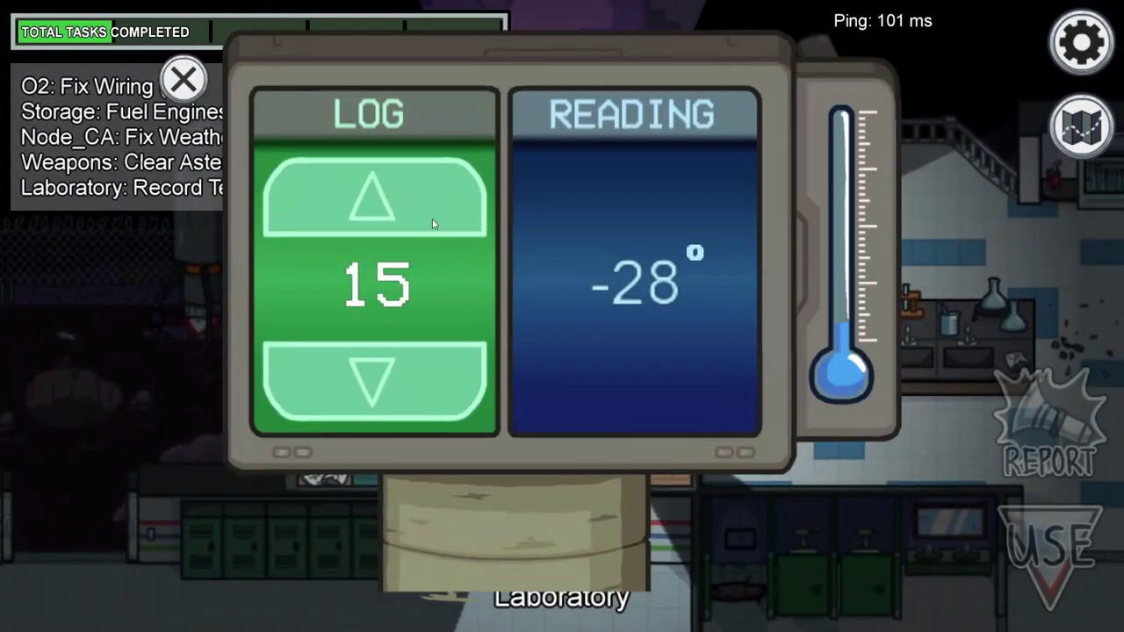
pyautogui.moveTo(426, 389); pyautogui.dragTo(430, 381)
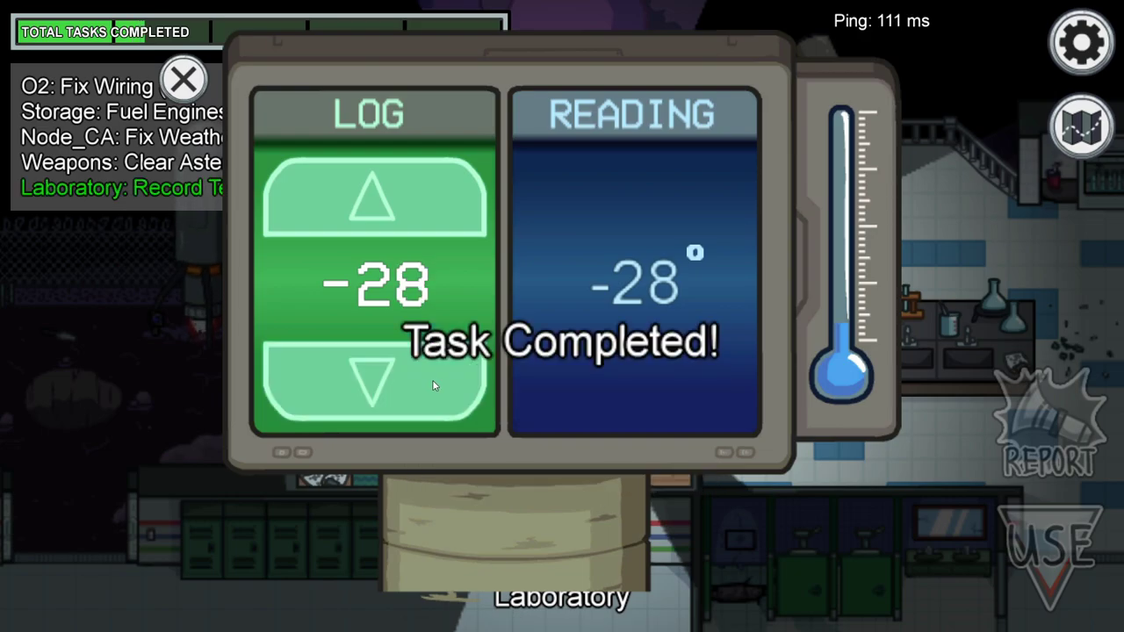
# Move around beside the purple crewmate near the temperature station and head to the doorway of the tiled lab room
pyautogui.press('w')
pyautogui.press('d')
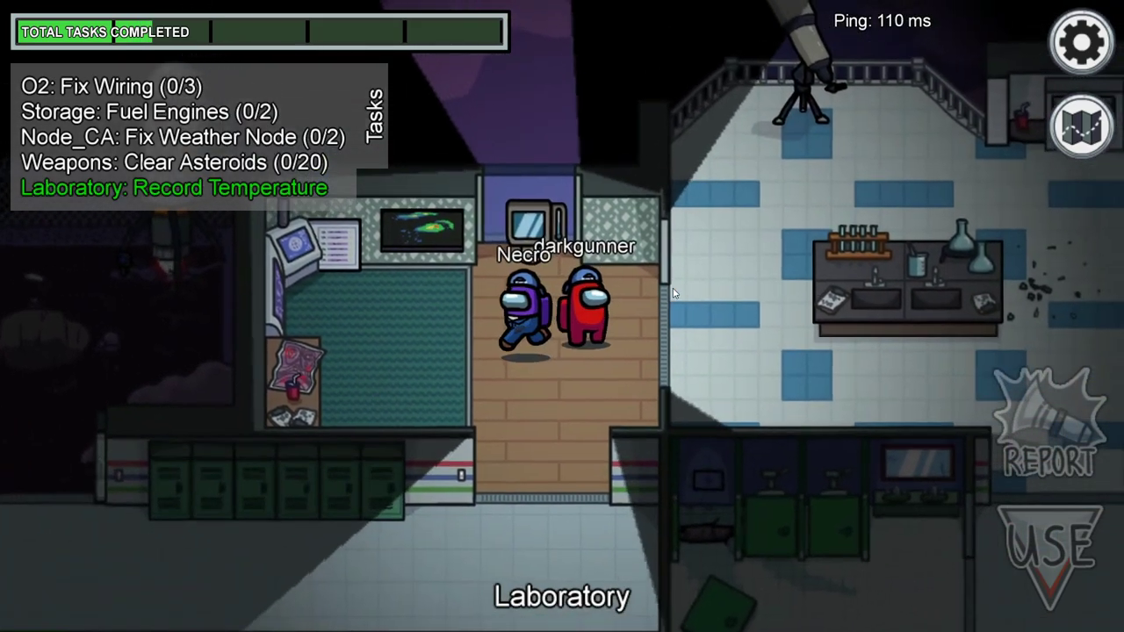
pyautogui.press('a')
pyautogui.press('s')
pyautogui.press('w')
pyautogui.press('d')
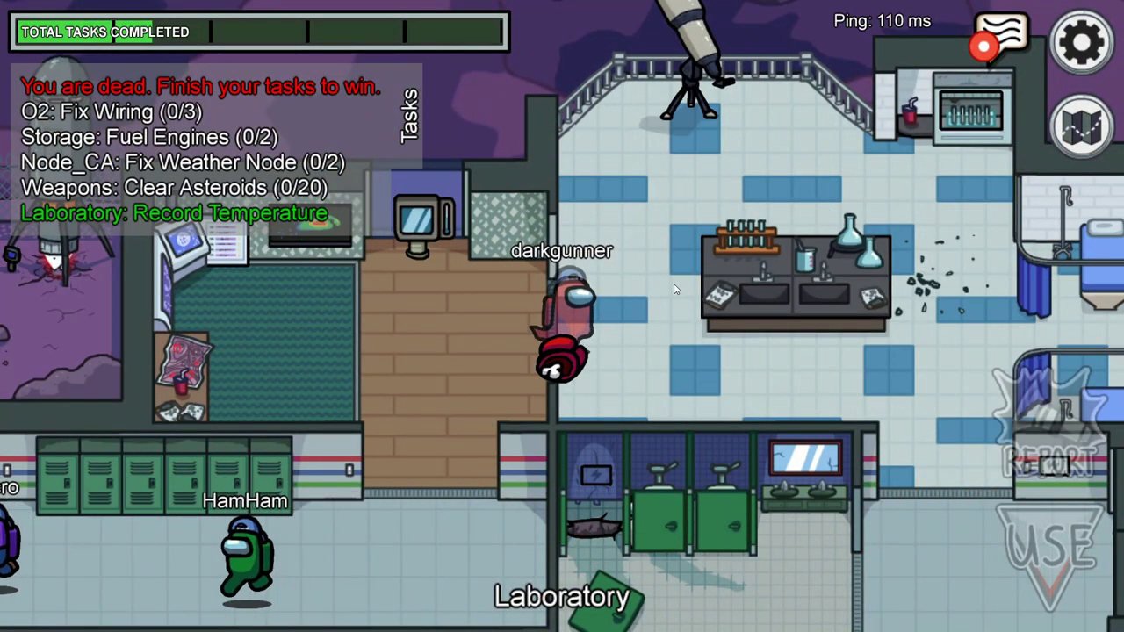
# Leave the Laboratory as a ghost and follow the green and purple crewmates around the storage building
pyautogui.press('a')
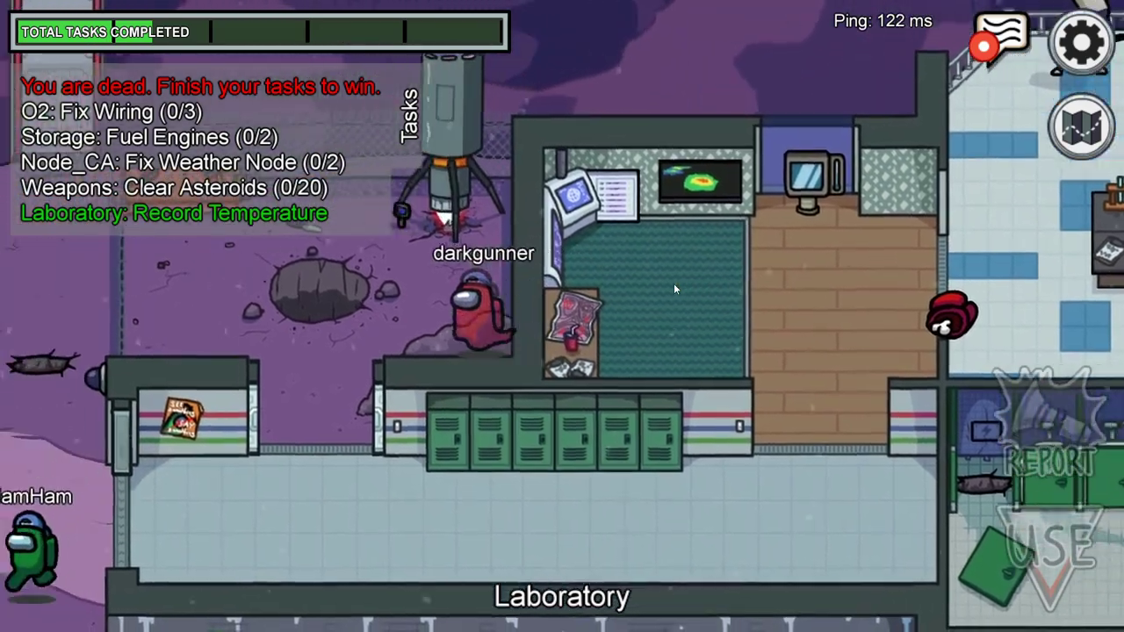
pyautogui.press('s')
pyautogui.press('a')
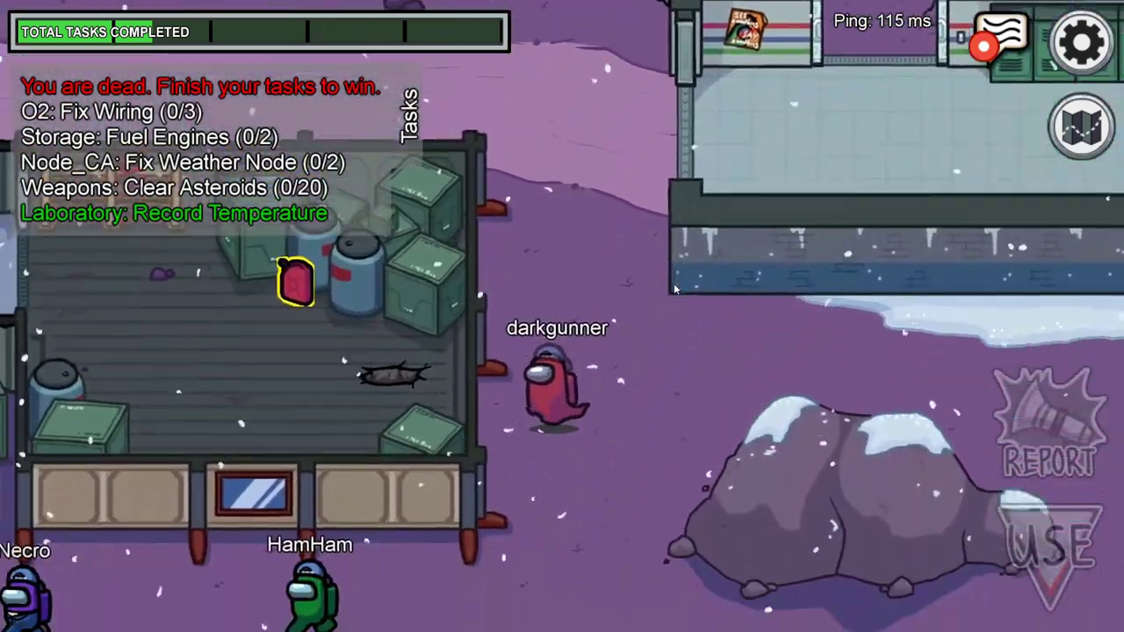
pyautogui.press('a')
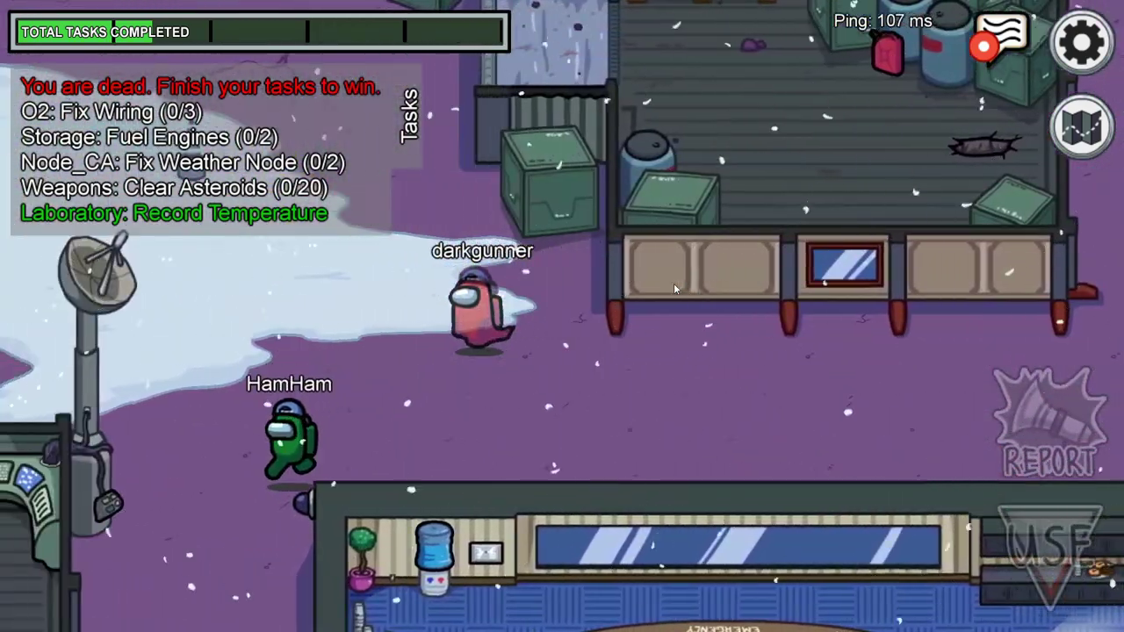
pyautogui.press('w')
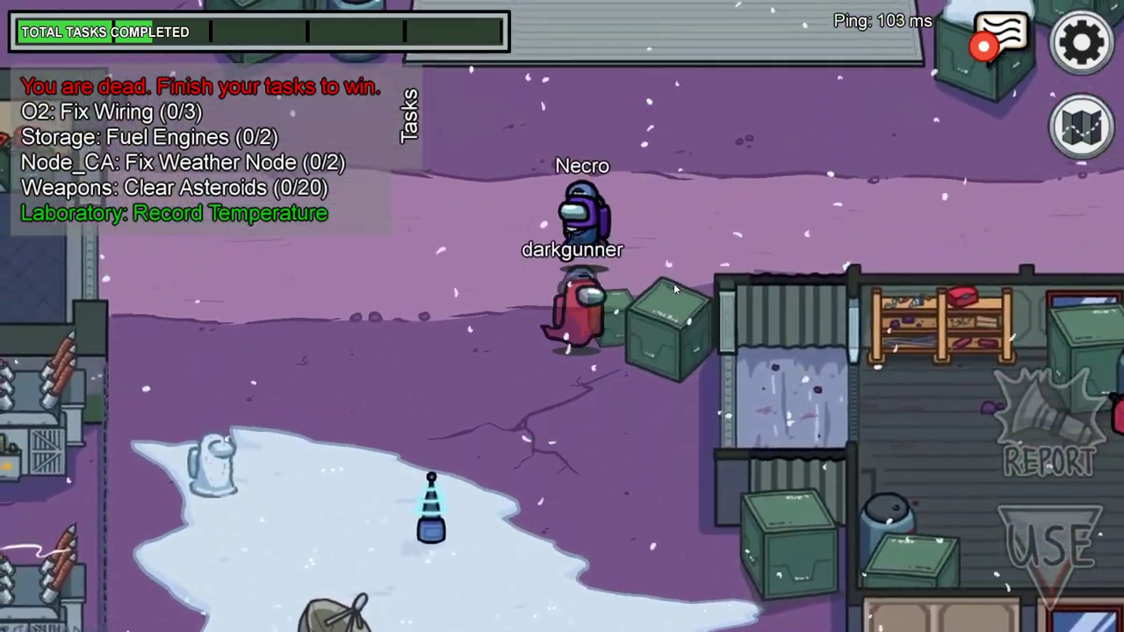
pyautogui.press('d')
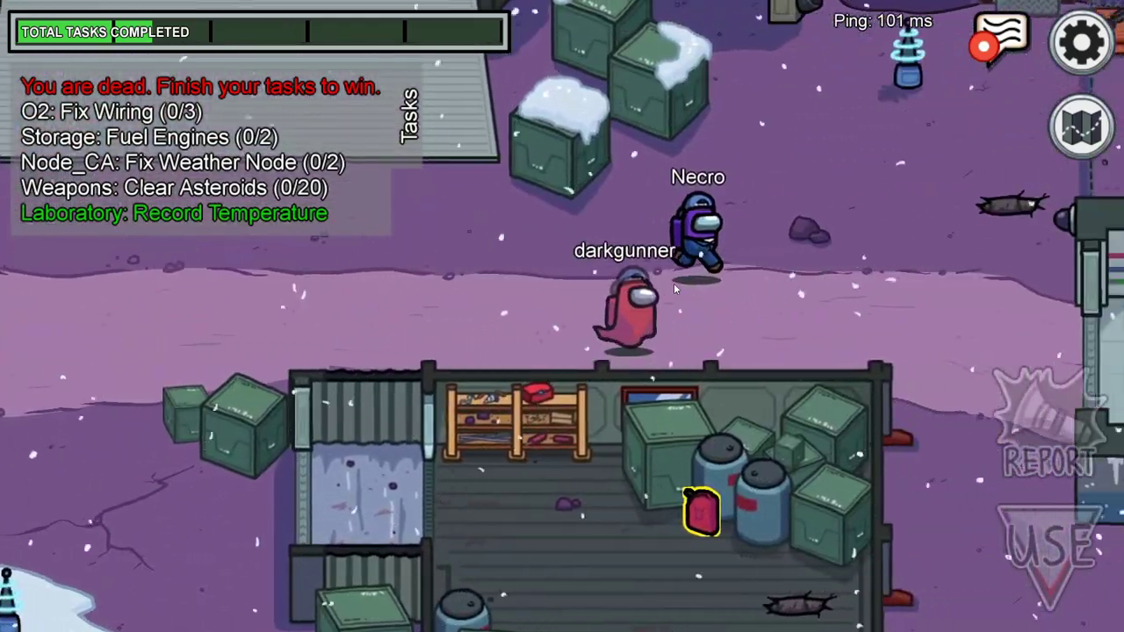